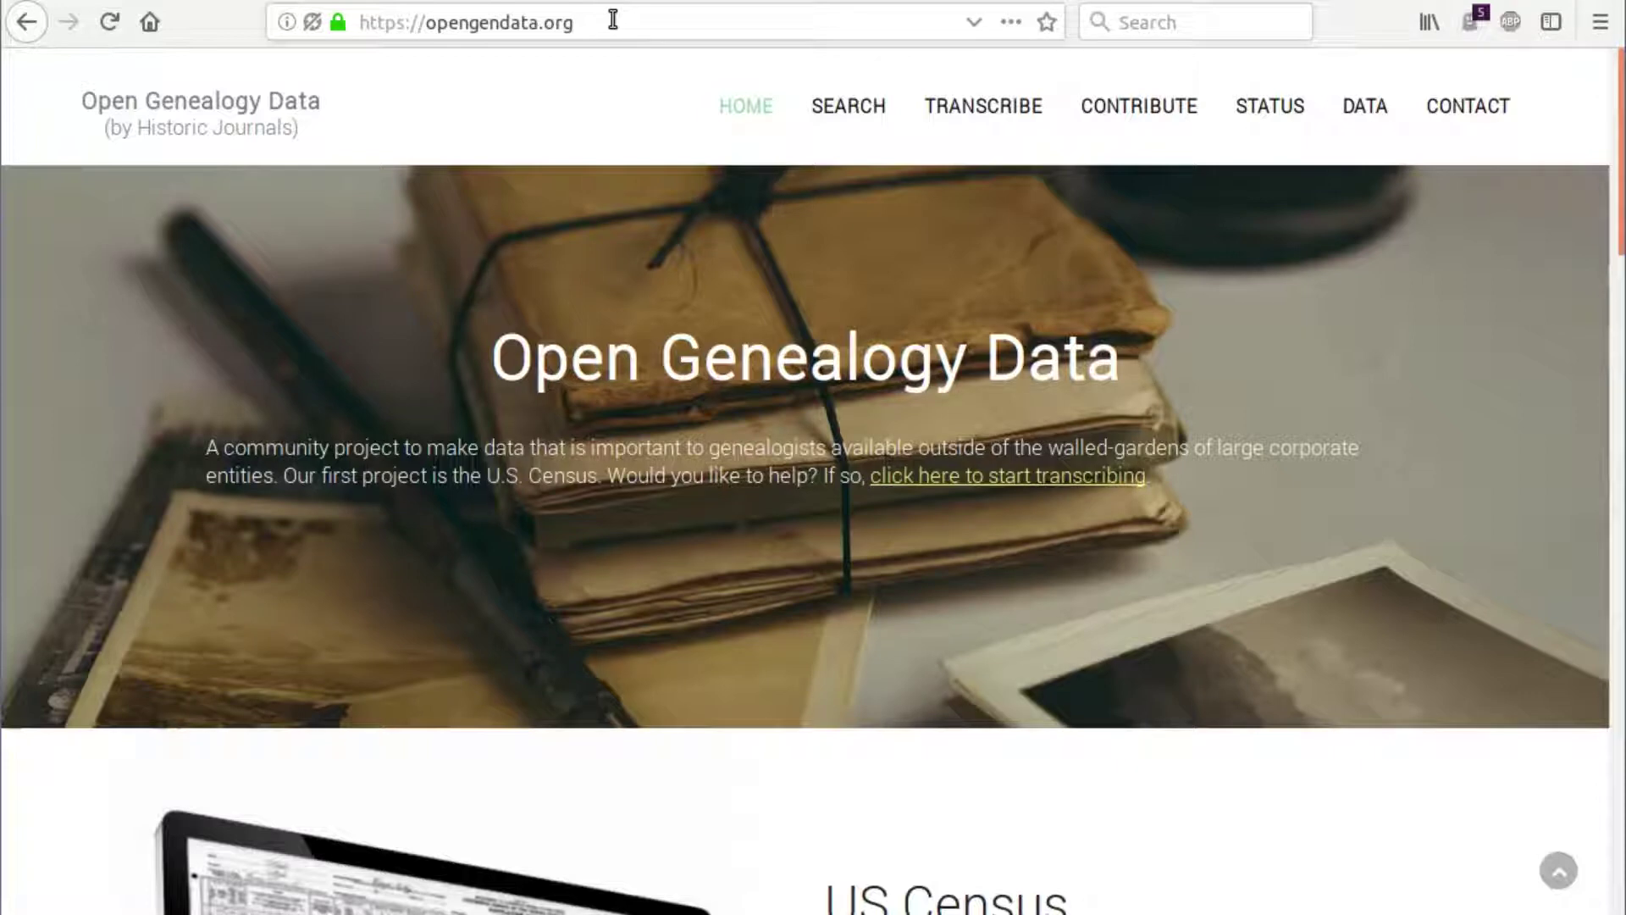
Step: Go to the name transcription options and choose to find census pages near a location picked on a map
{"action": "left_click", "coordinate": [955, 108]}
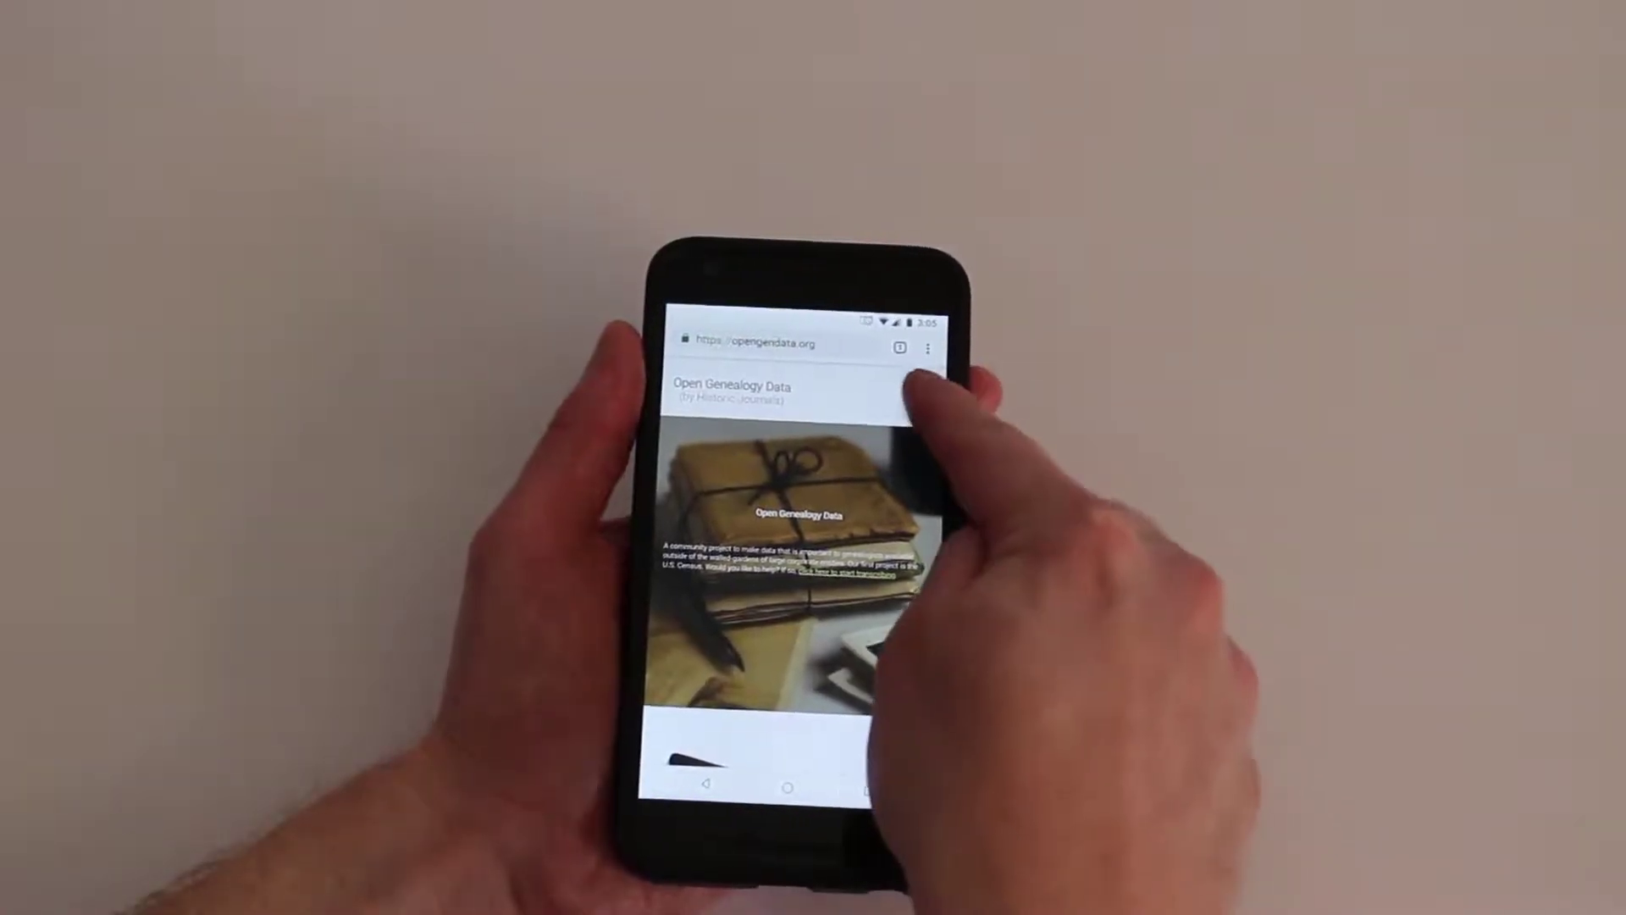
{"action": "left_click", "coordinate": [917, 392]}
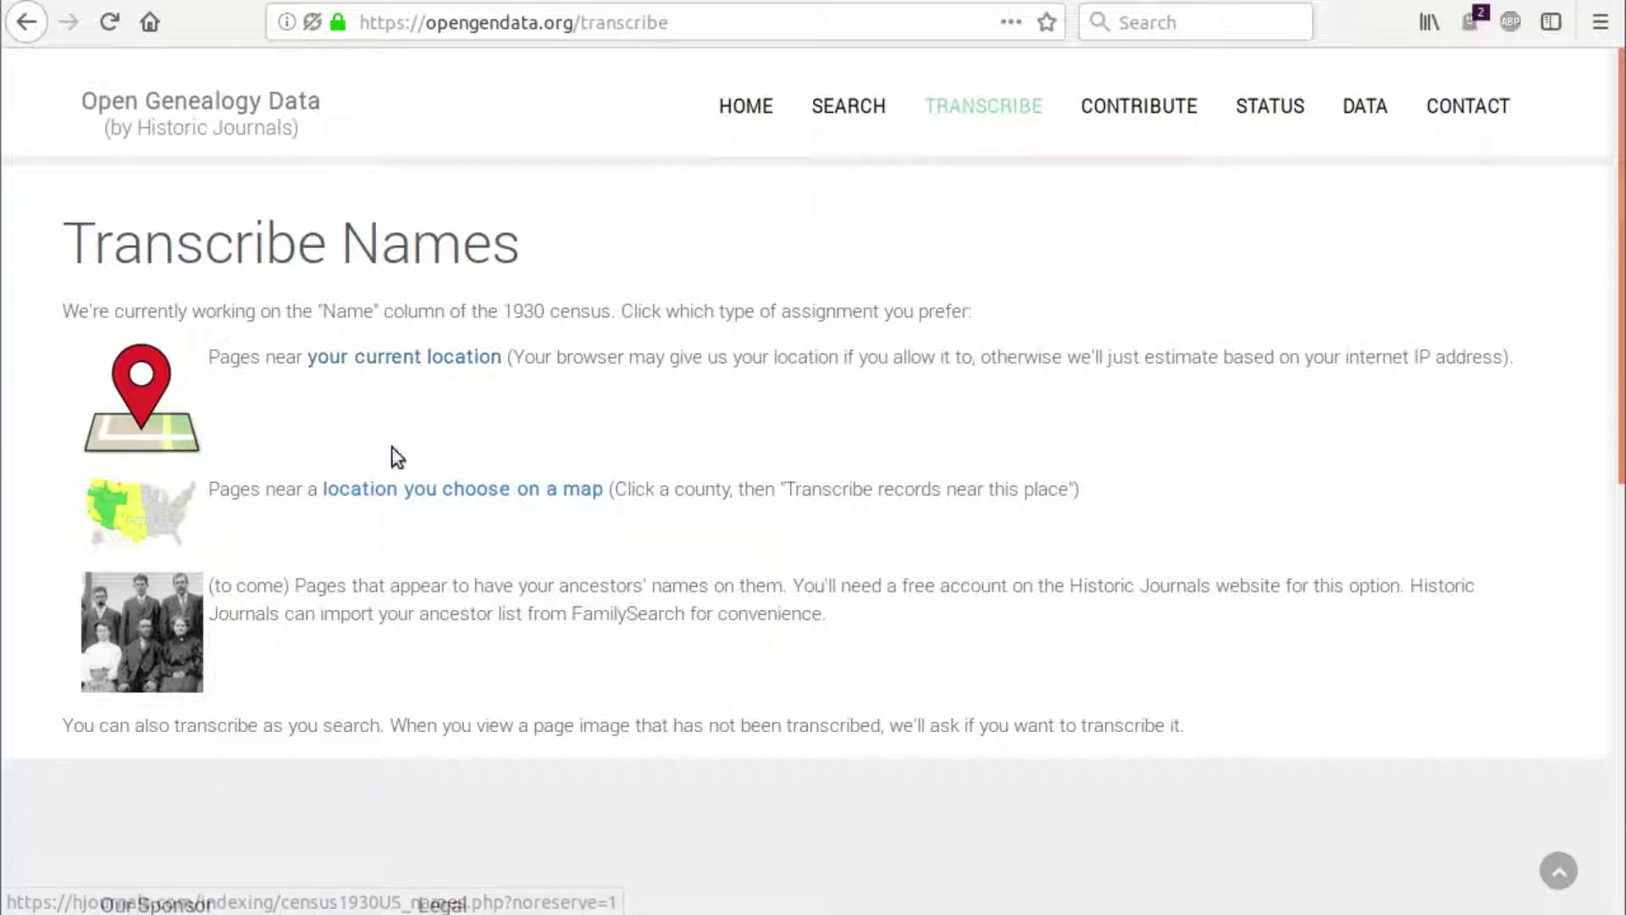
{"action": "left_click", "coordinate": [418, 498]}
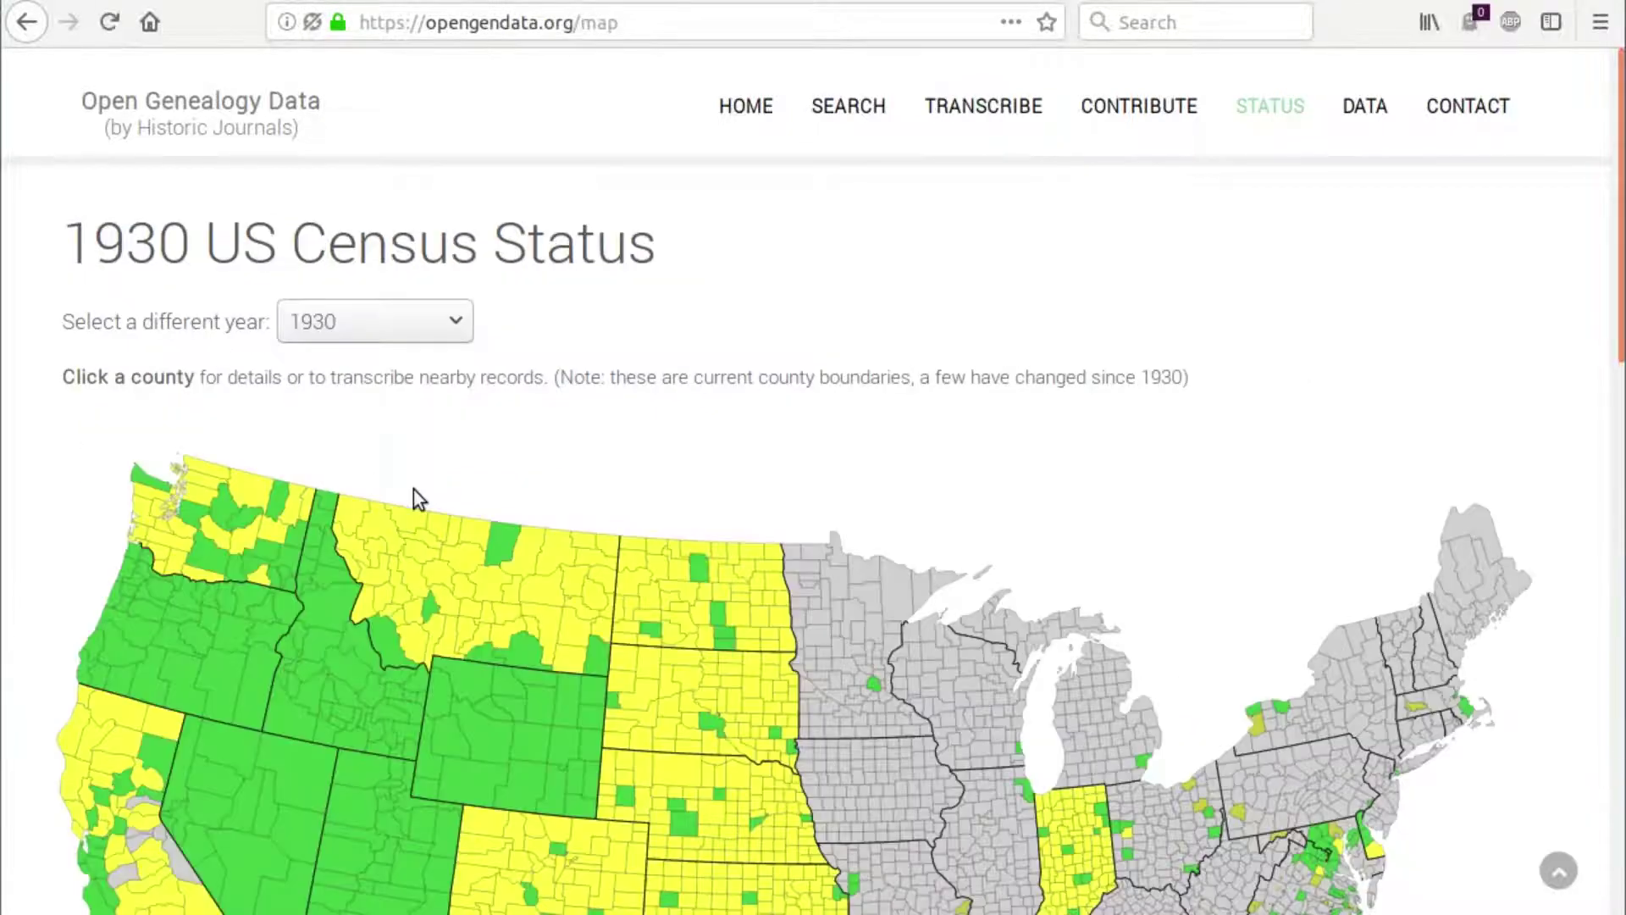
Step: Select Boise County, Idaho on the 1930 census map and start transcribing records near it
{"action": "scroll", "coordinate": [449, 466], "scroll_direction": "down", "scroll_amount": 3}
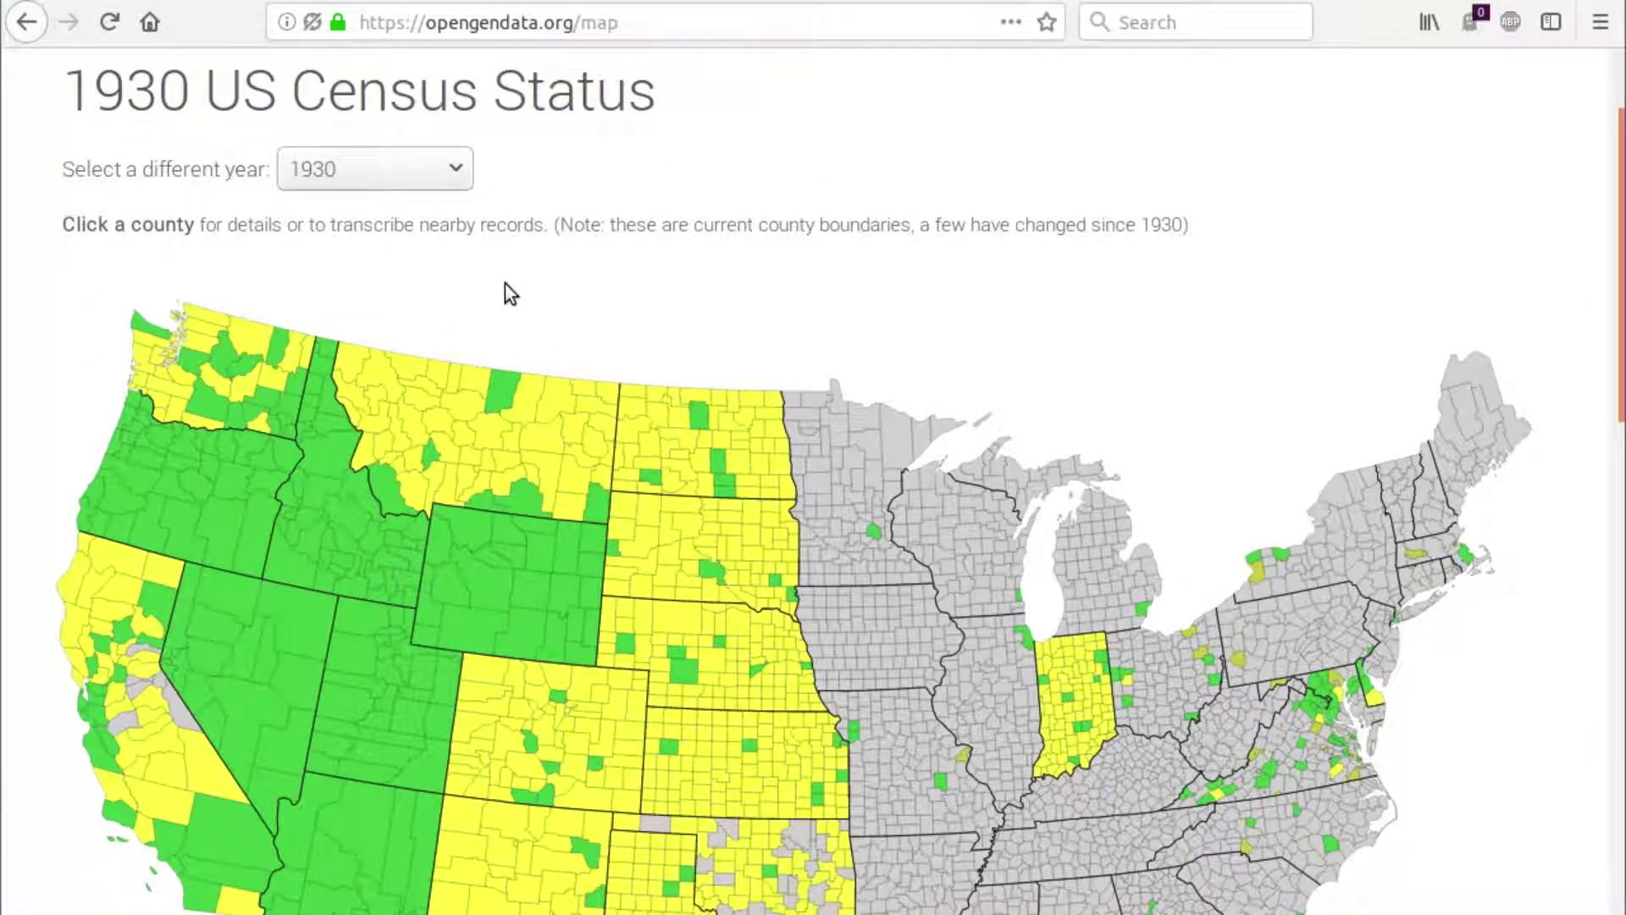
{"action": "left_click", "coordinate": [316, 523]}
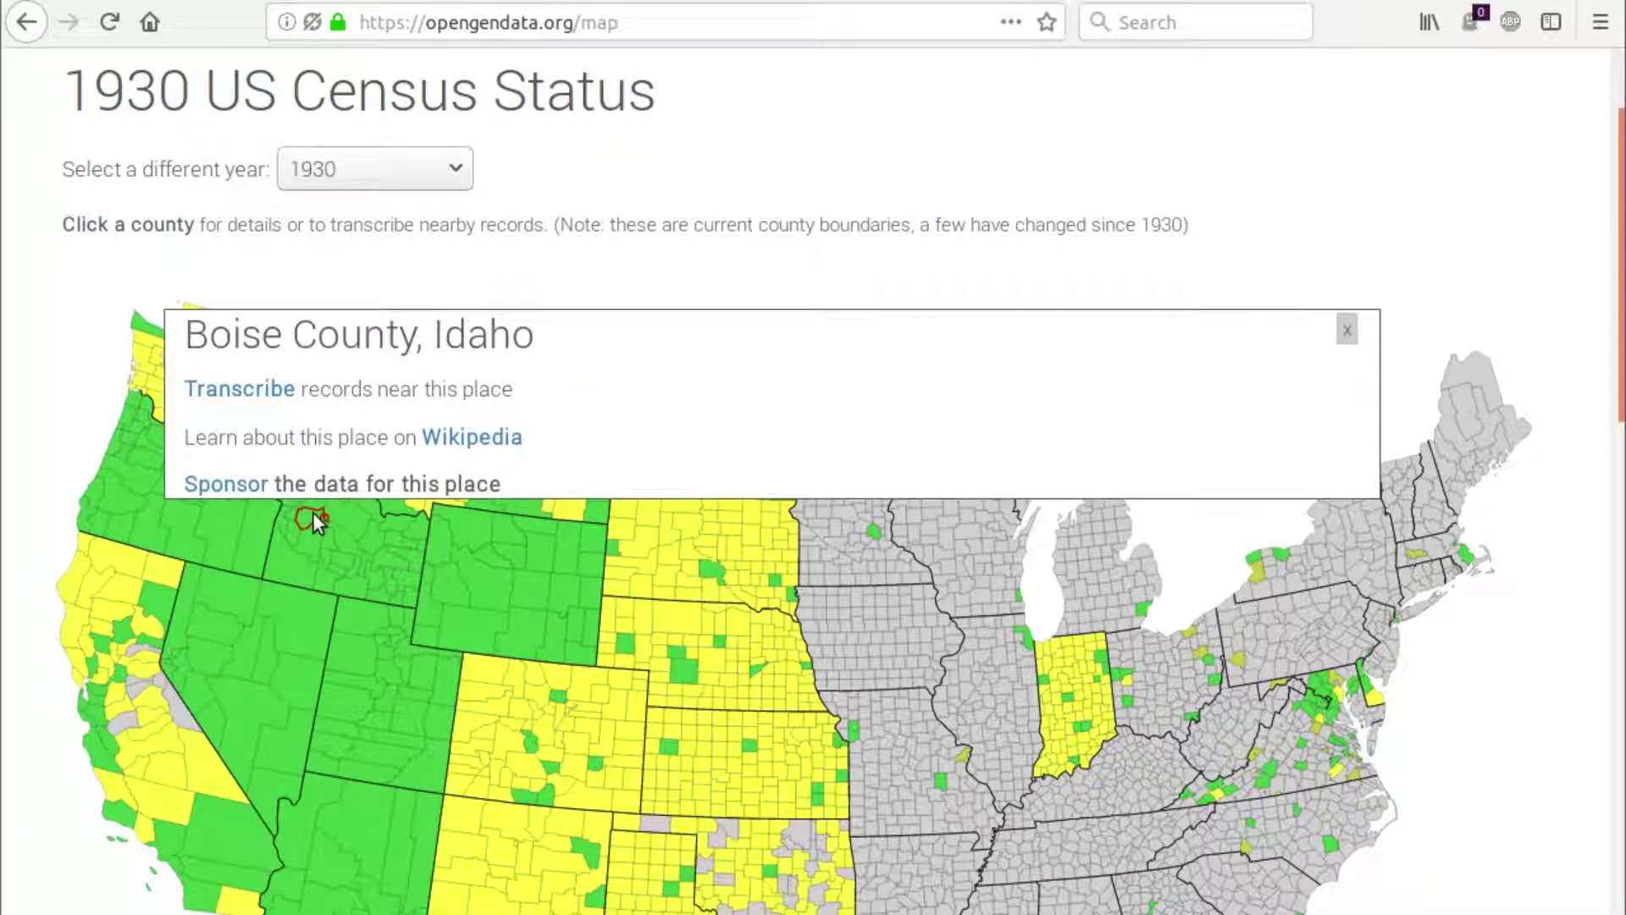
{"action": "left_click", "coordinate": [264, 403]}
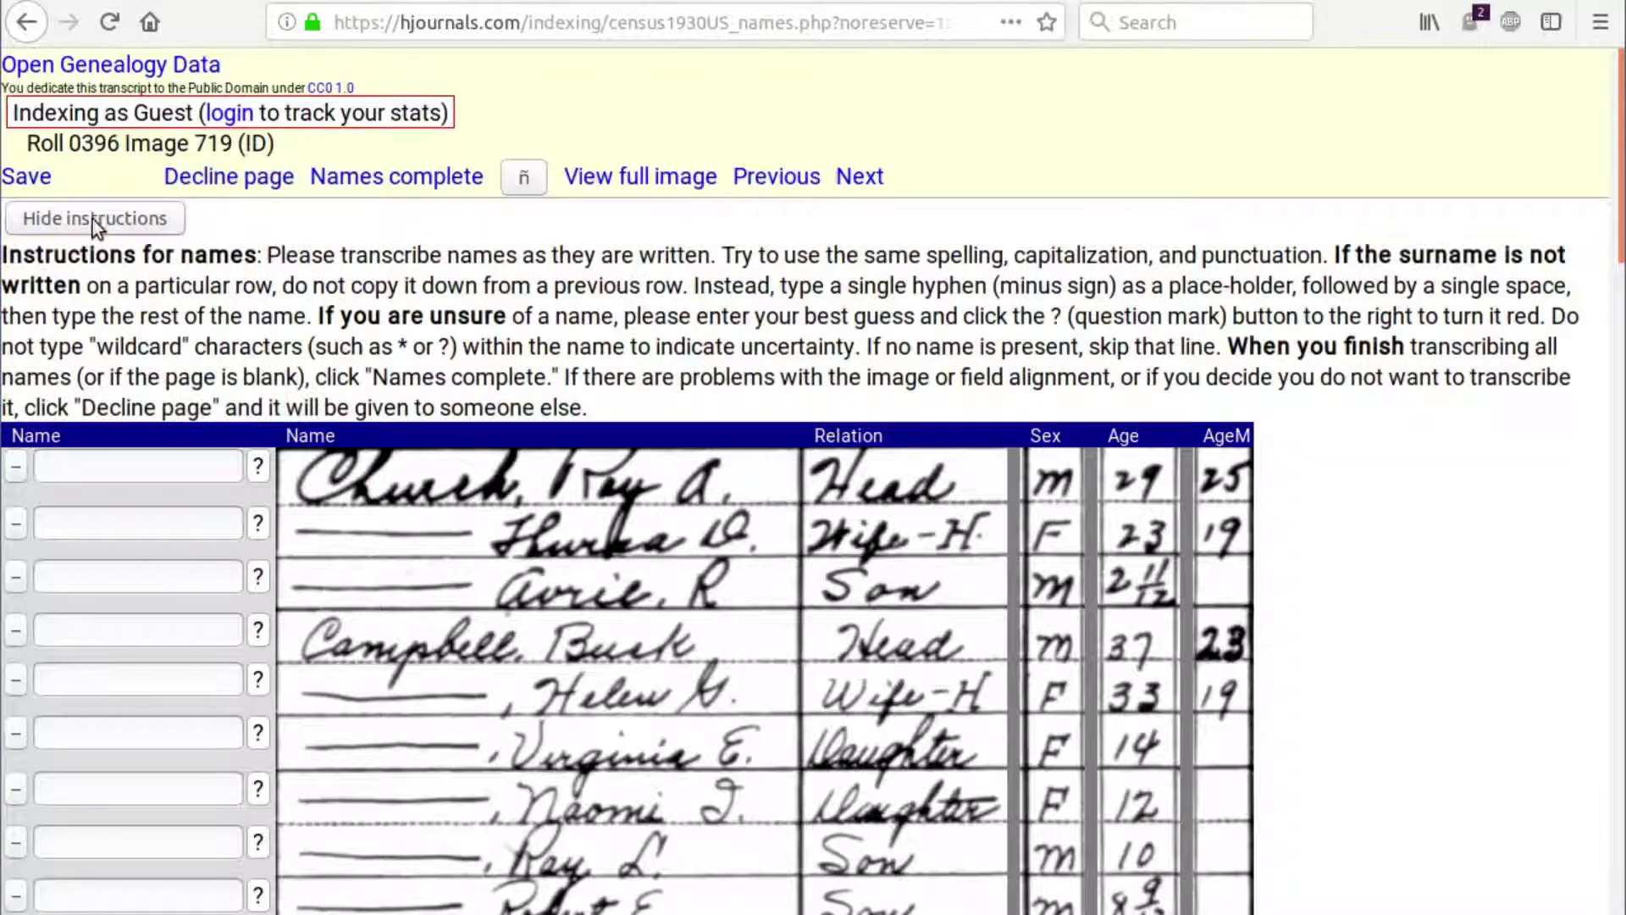
Step: Hide the name transcription instructions and show them again
{"action": "left_click", "coordinate": [64, 225]}
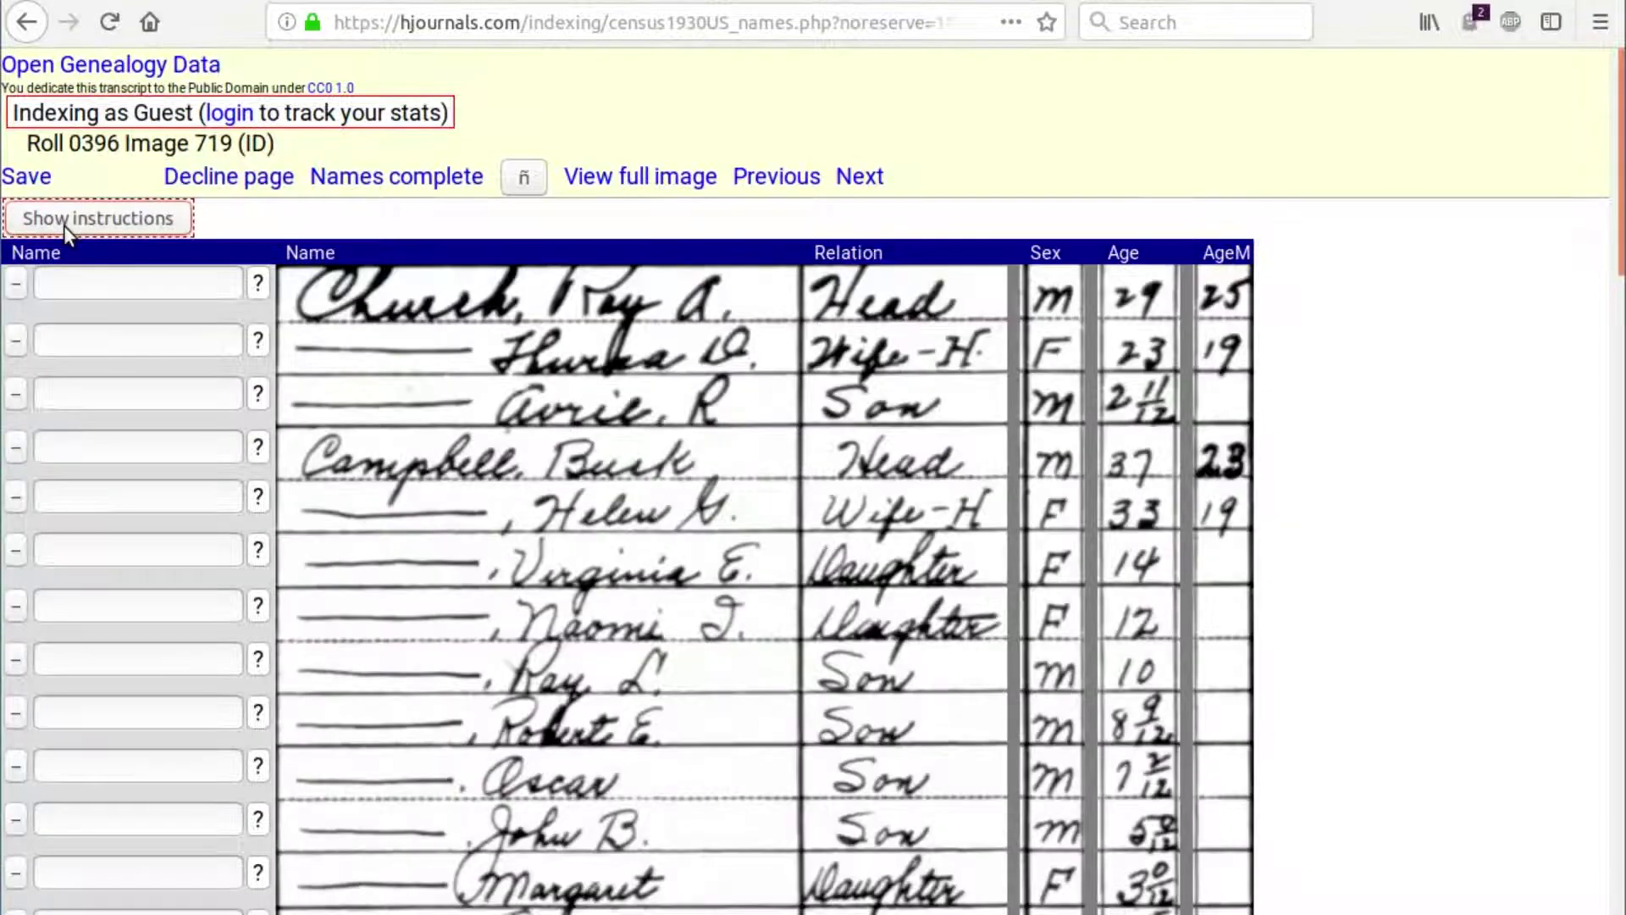
{"action": "left_click", "coordinate": [65, 226]}
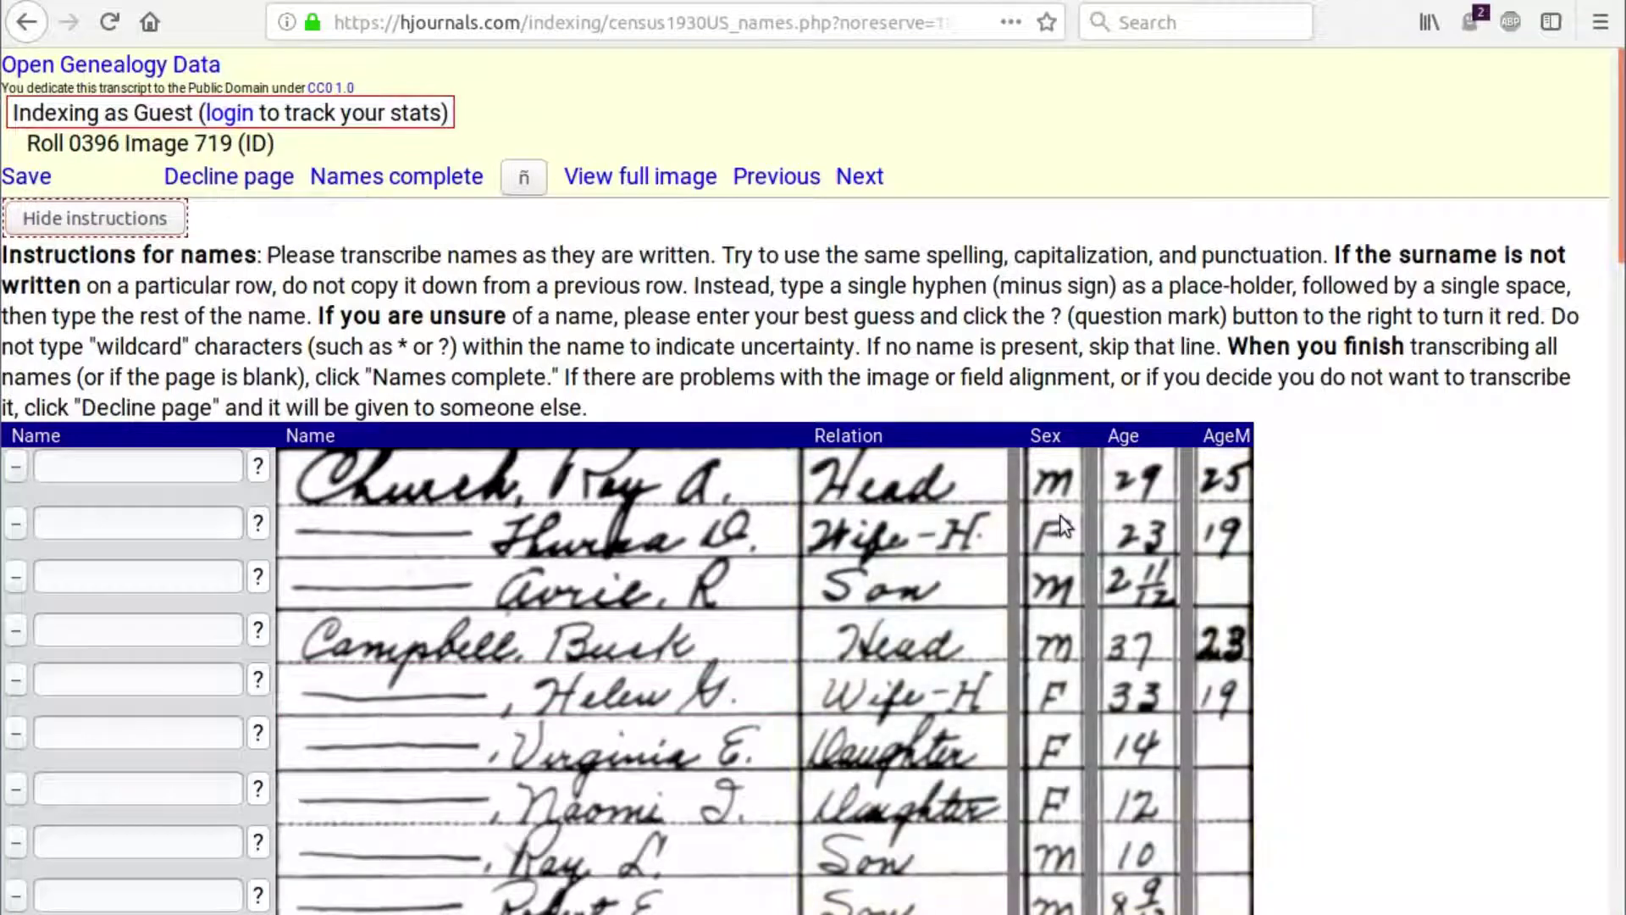
Step: Transcribe the names in rows 1 and 2, using a hyphen for row 2's missing surname, and flag row 2 as uncertain
{"action": "left_click", "coordinate": [111, 466]}
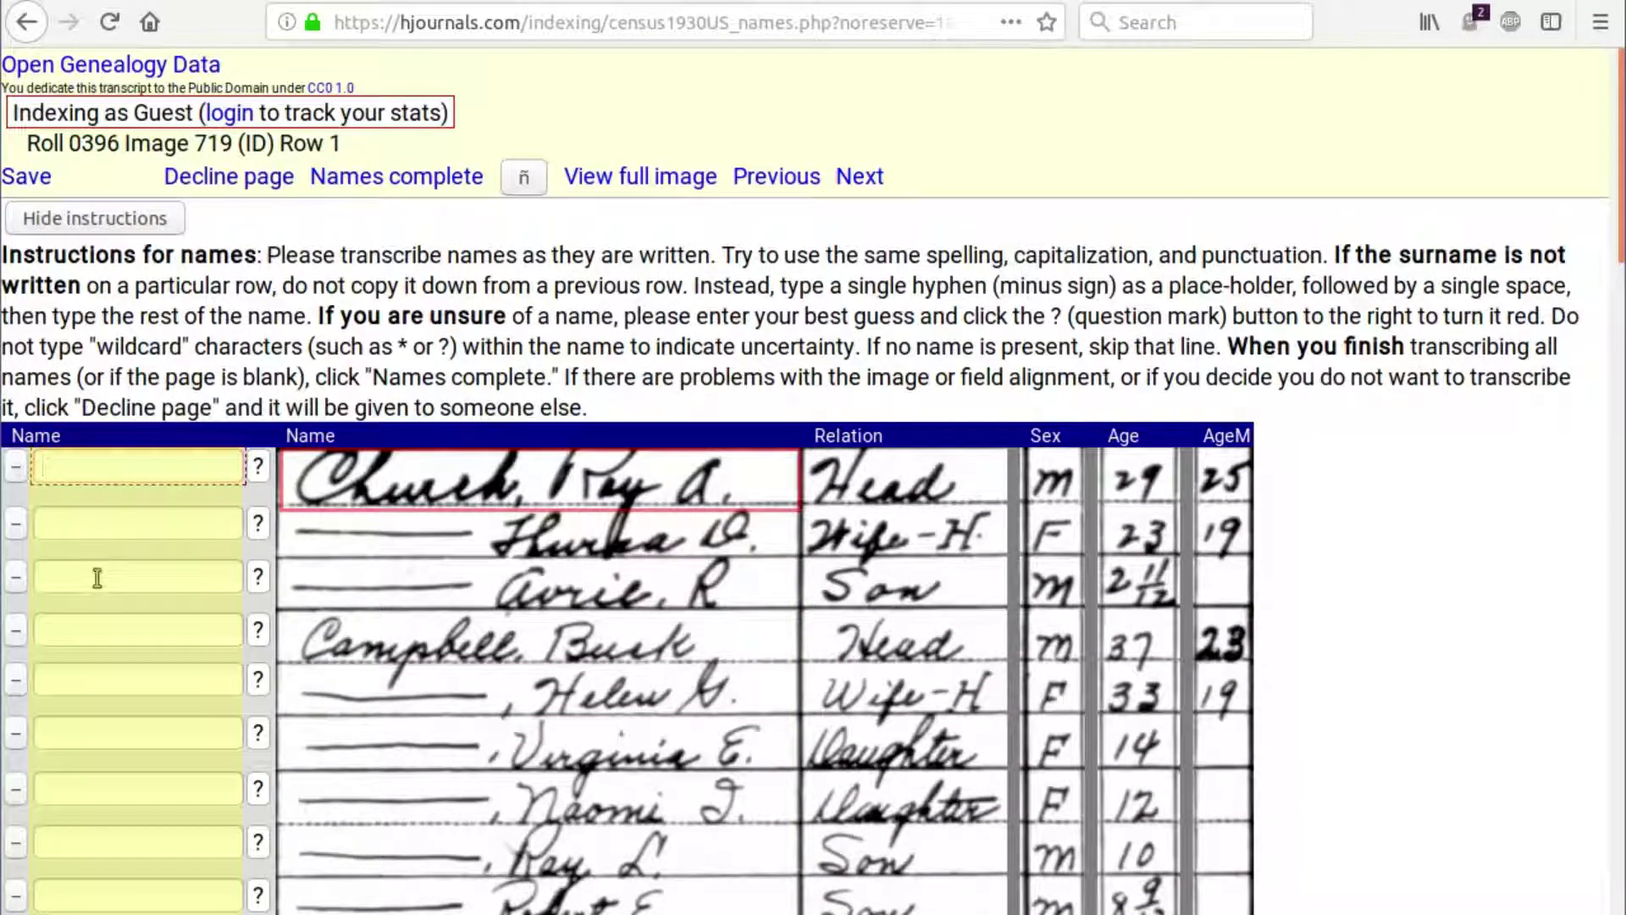
{"action": "type", "text": "Chu"}
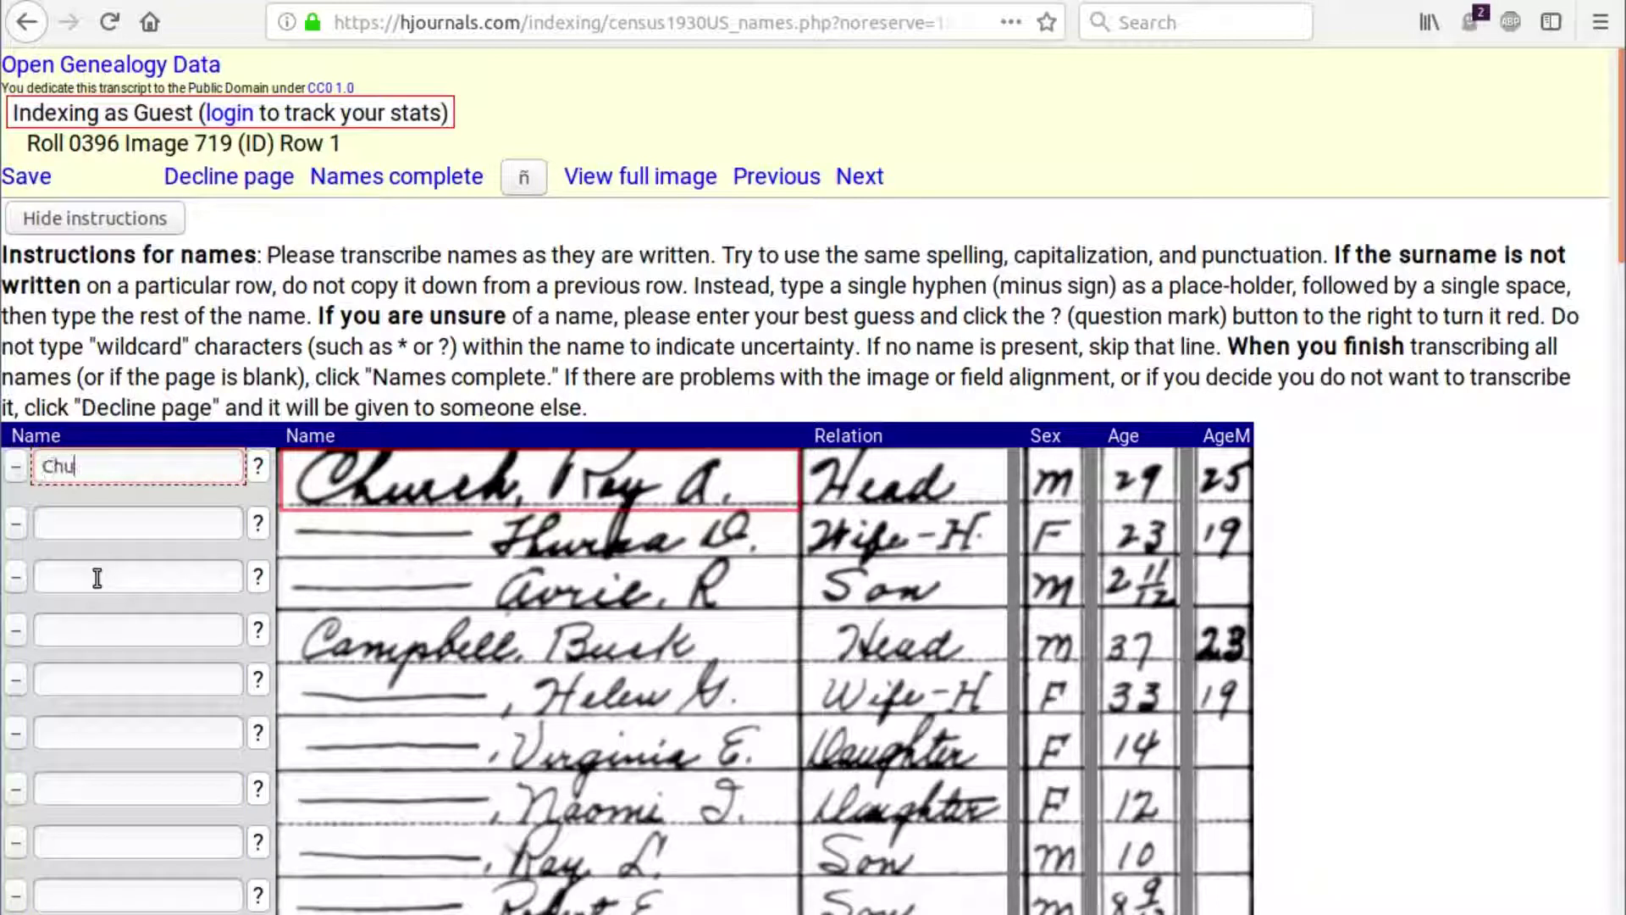
{"action": "type", "text": "rch, Ray A."}
{"action": "key", "text": "Return"}
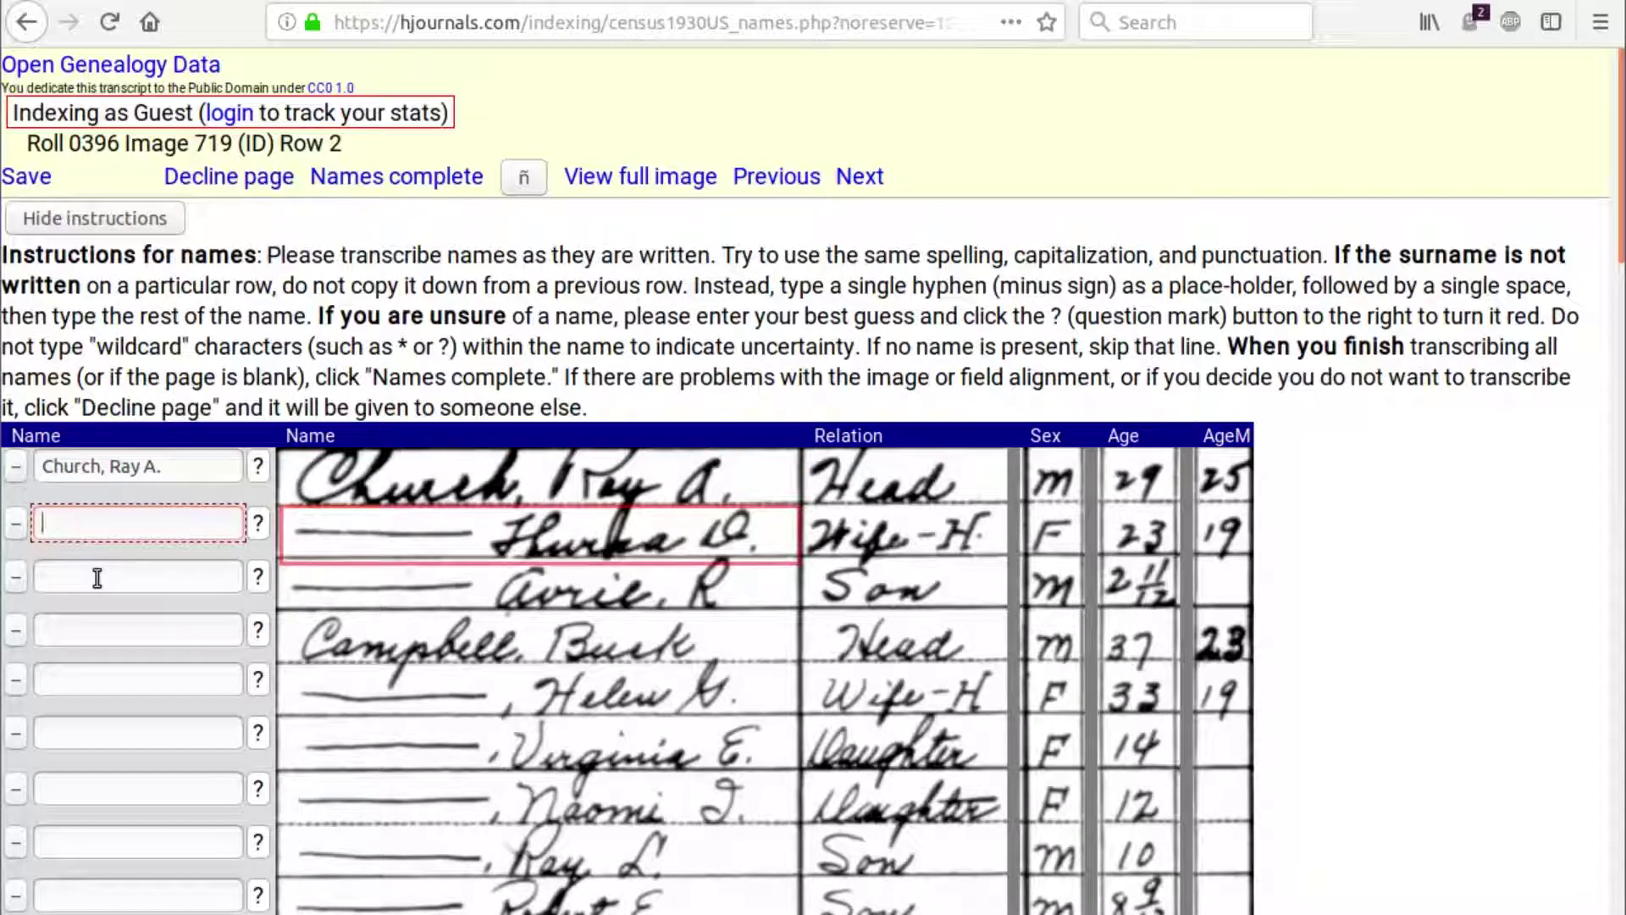
{"action": "type", "text": "- Thursa"}
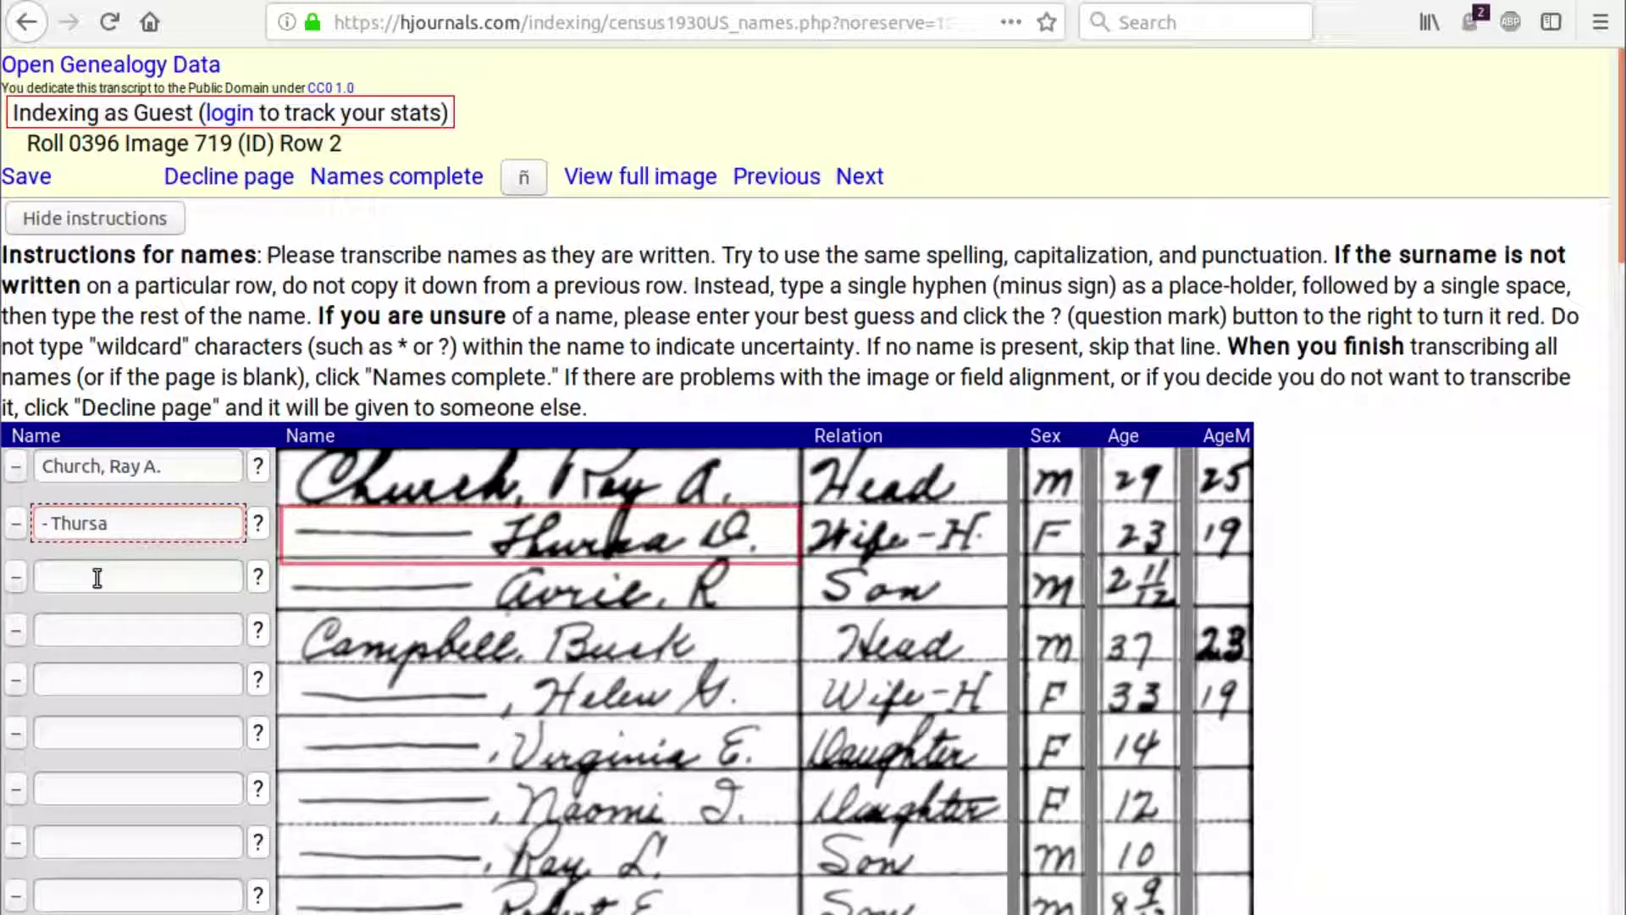
{"action": "type", "text": " D."}
{"action": "left_click", "coordinate": [258, 522]}
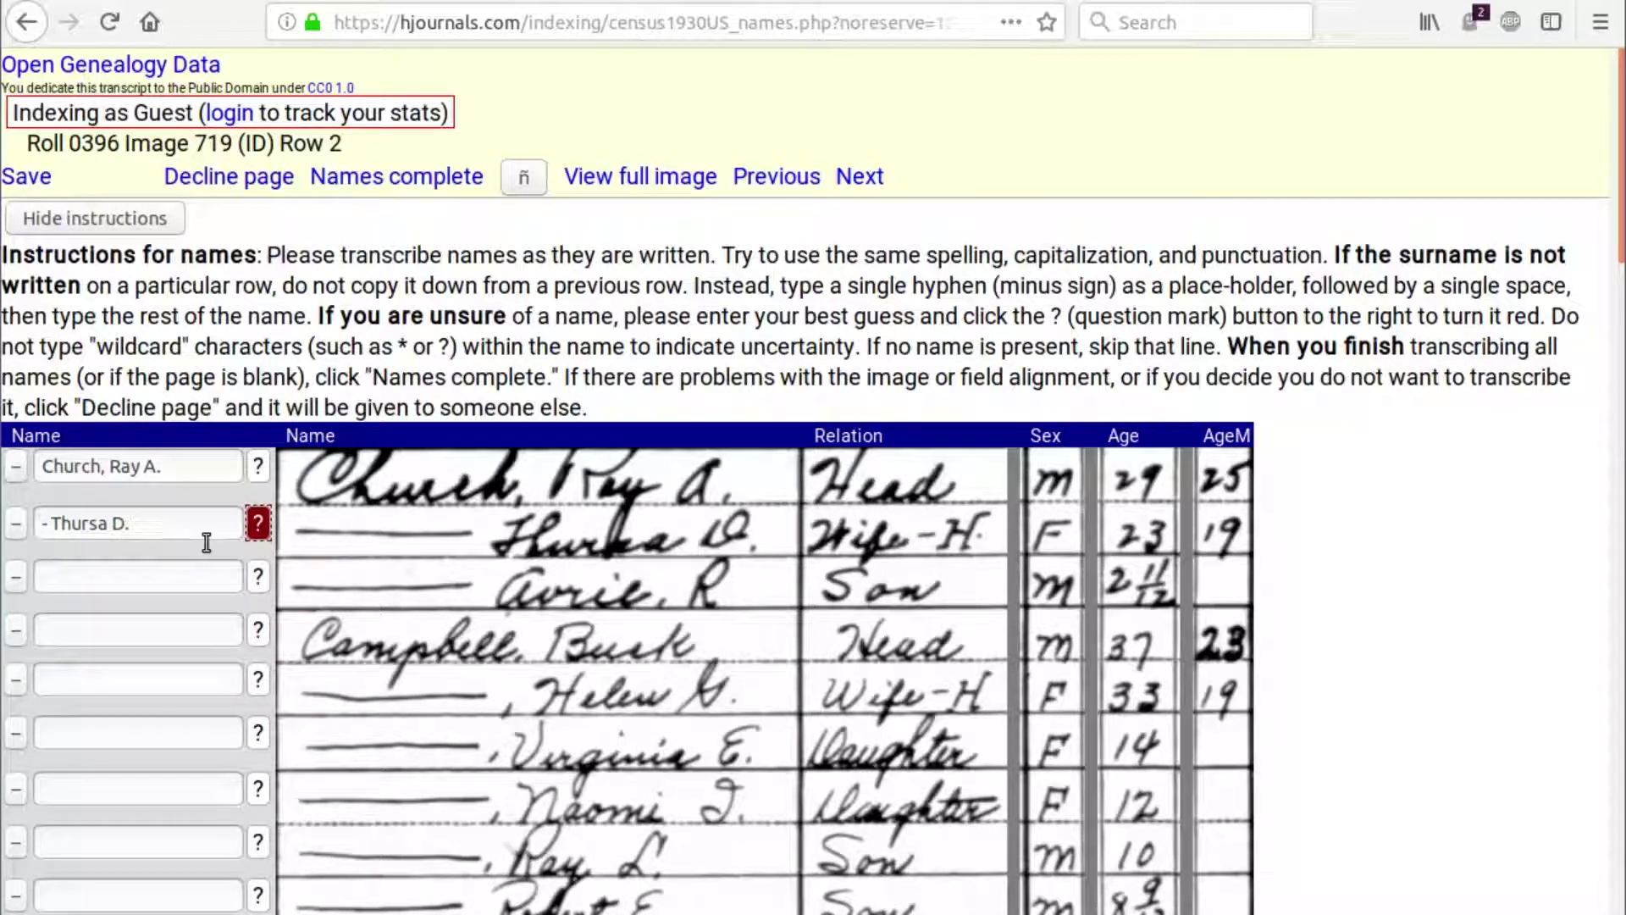
Step: Transcribe the names in rows 3 and 4, with a hyphen placeholder for row 3's unwritten surname
{"action": "left_click", "coordinate": [83, 575]}
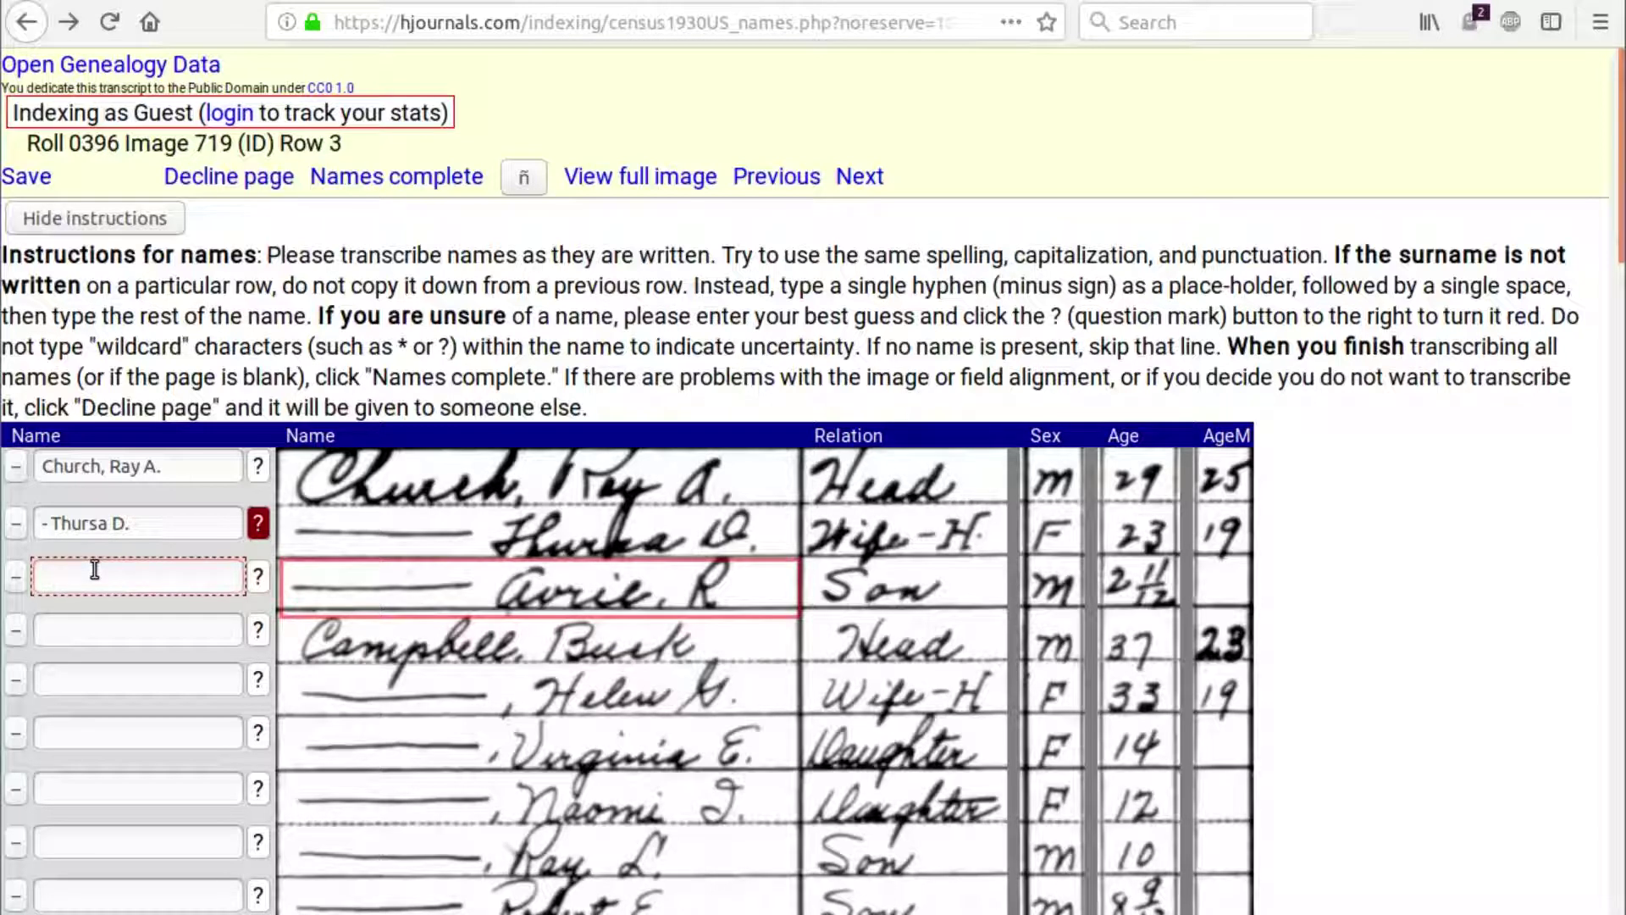
{"action": "type", "text": "- Avrie"}
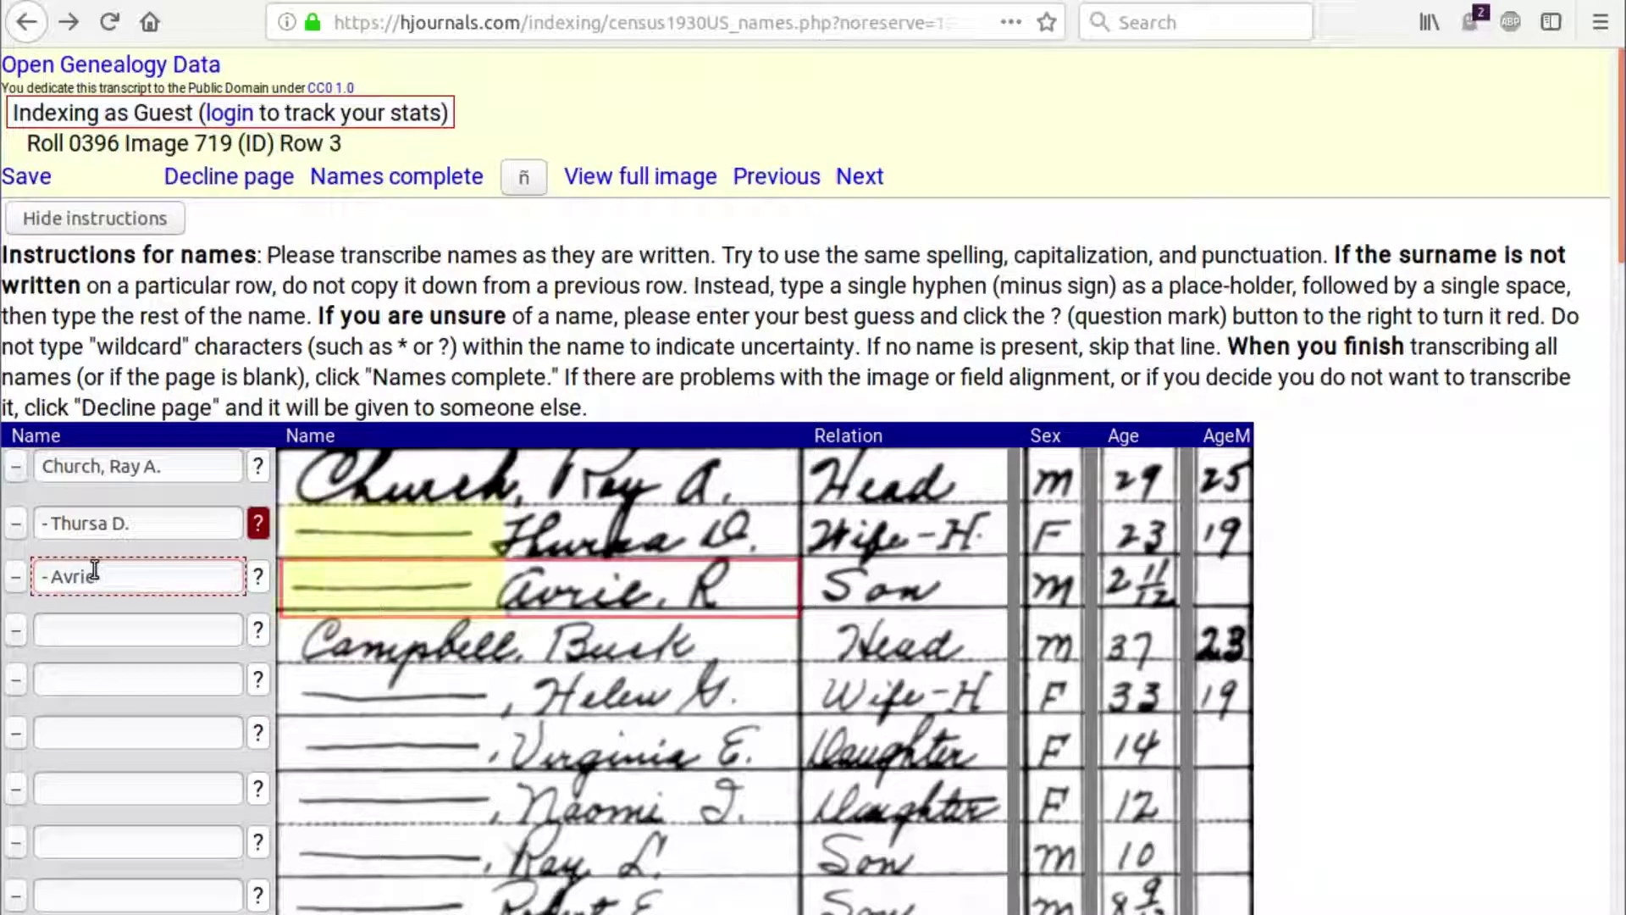
{"action": "type", "text": " R"}
{"action": "key", "text": "Tab"}
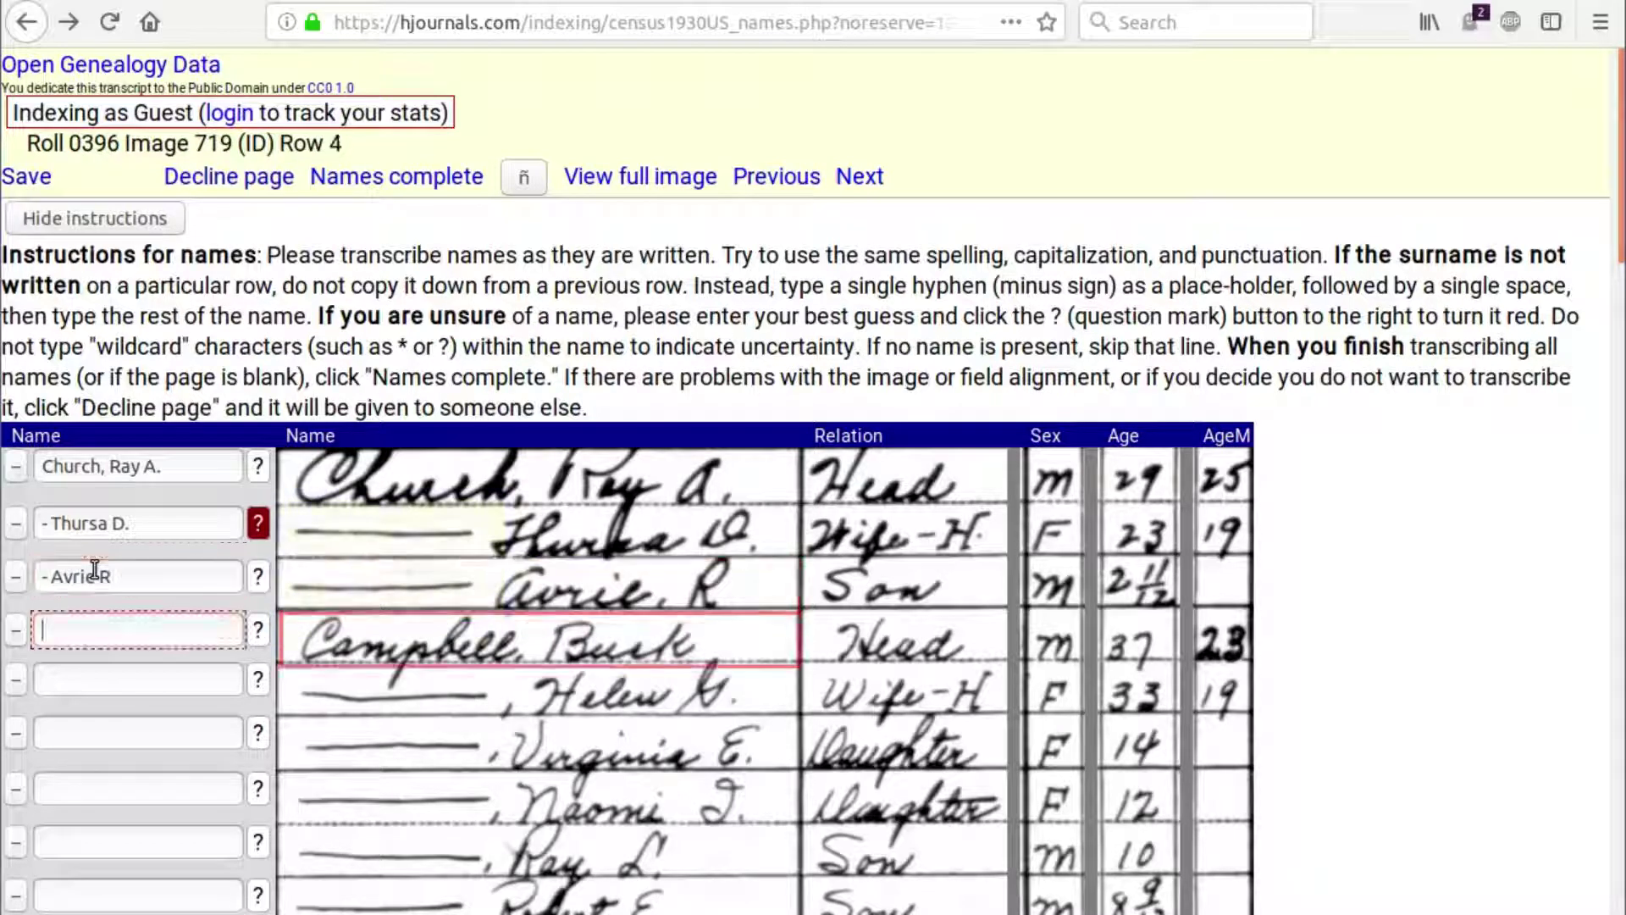
{"action": "type", "text": "Campb"}
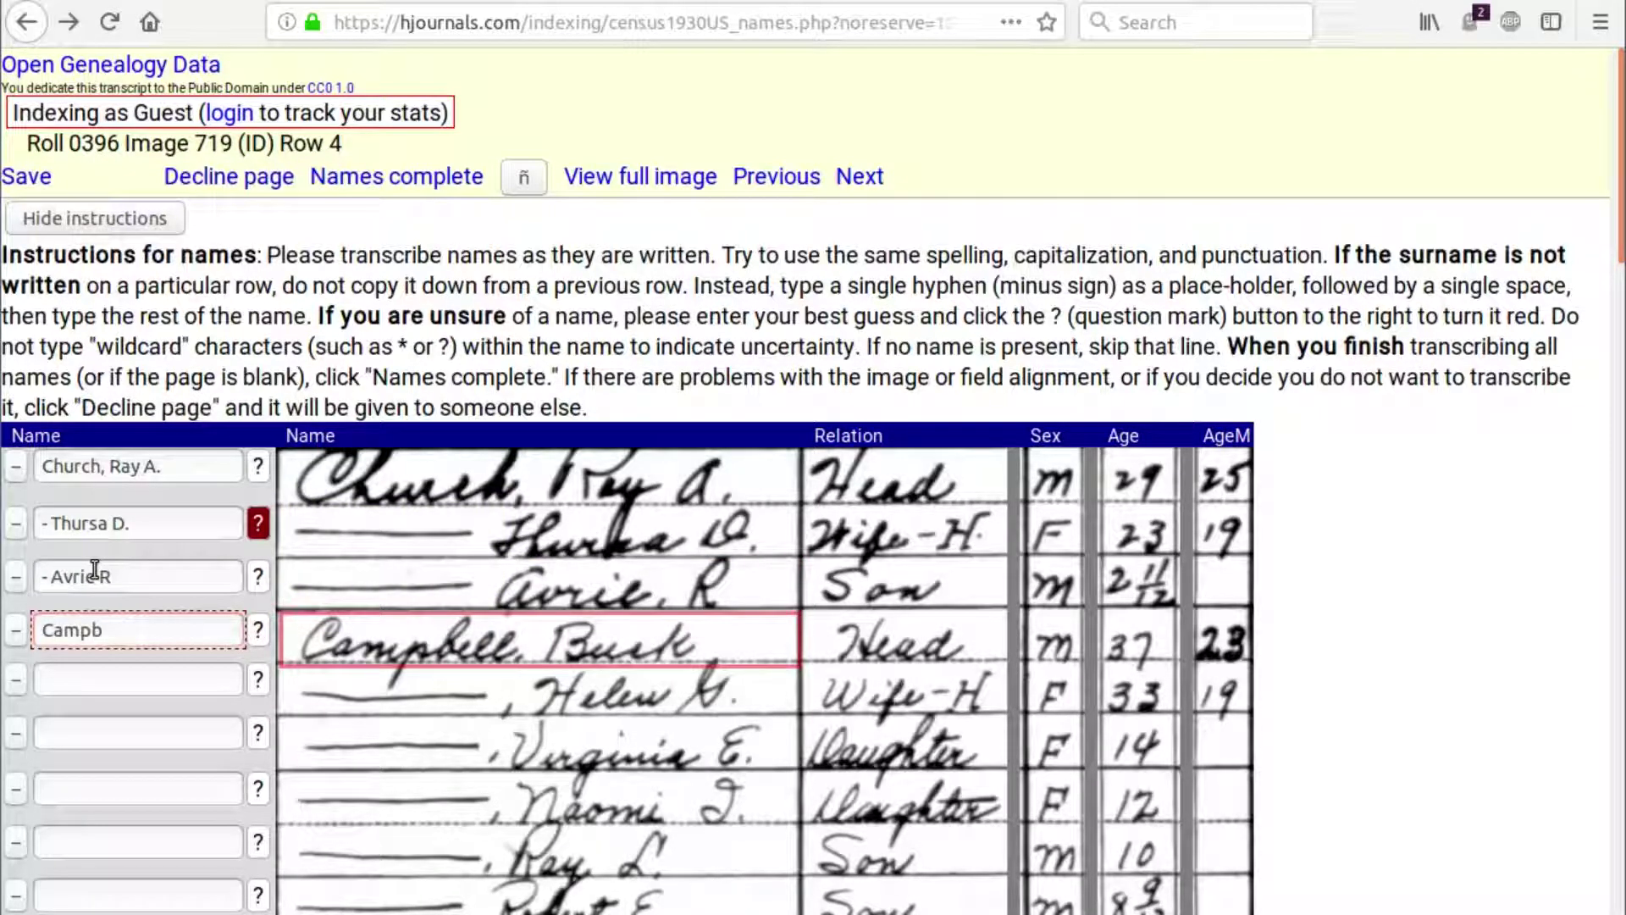
{"action": "type", "text": "ell, Buck"}
{"action": "key", "text": "Tab"}
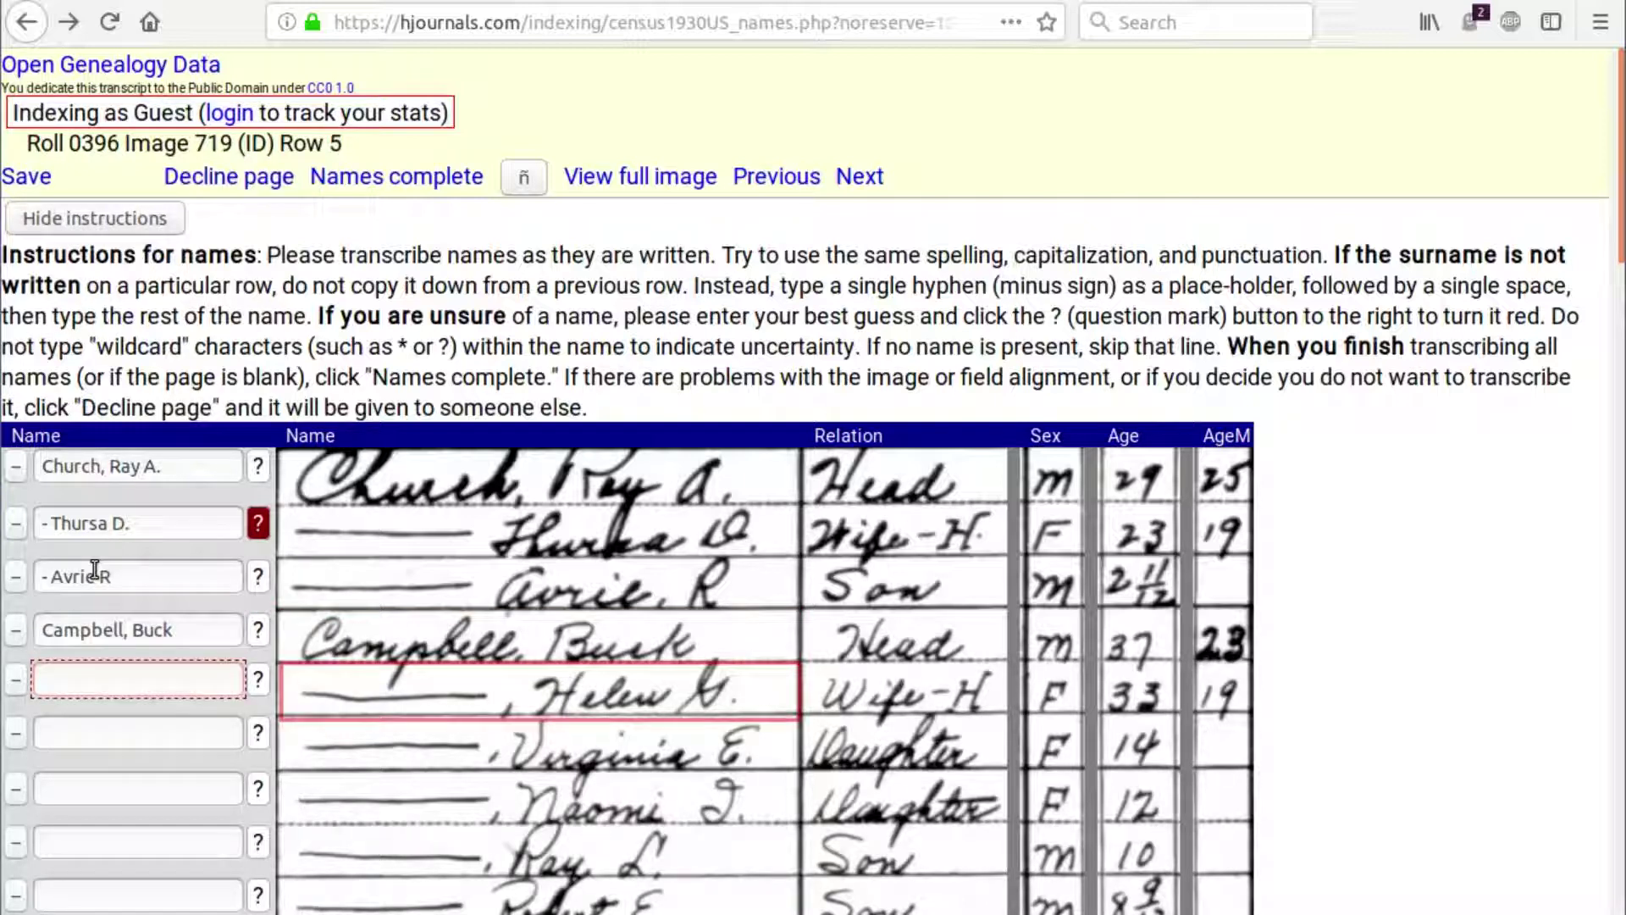
Step: Transcribe the names in rows 5 and 6, each starting with a hyphen in place of the surname
{"action": "type", "text": "- Helen G."}
{"action": "key", "text": "Return"}
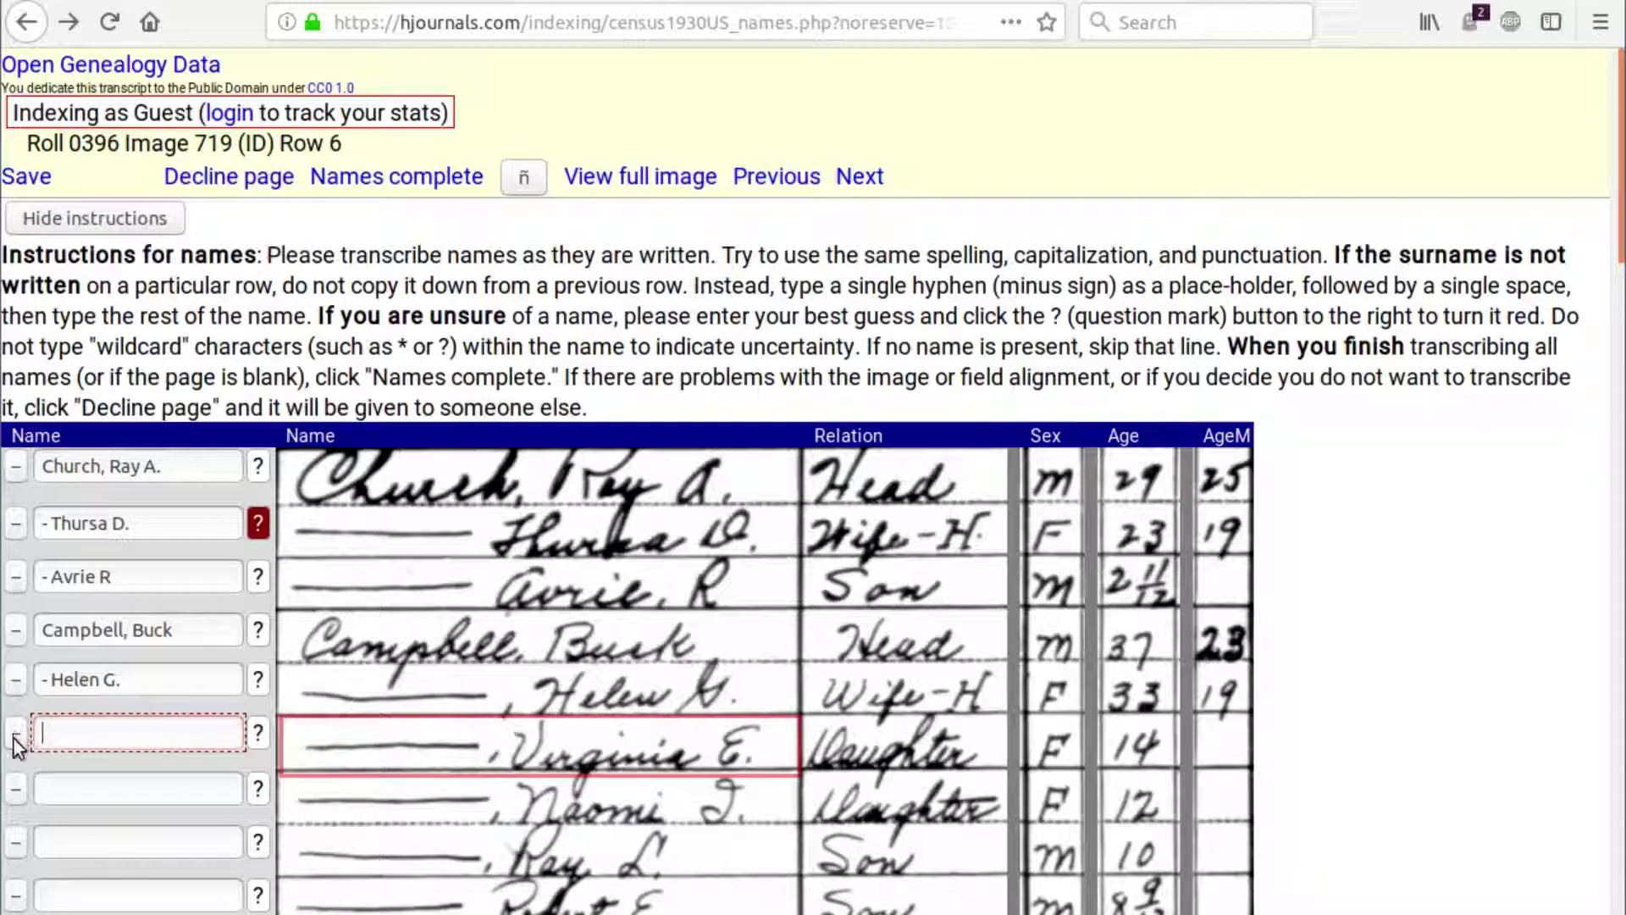
{"action": "type", "text": "- Virginia E"}
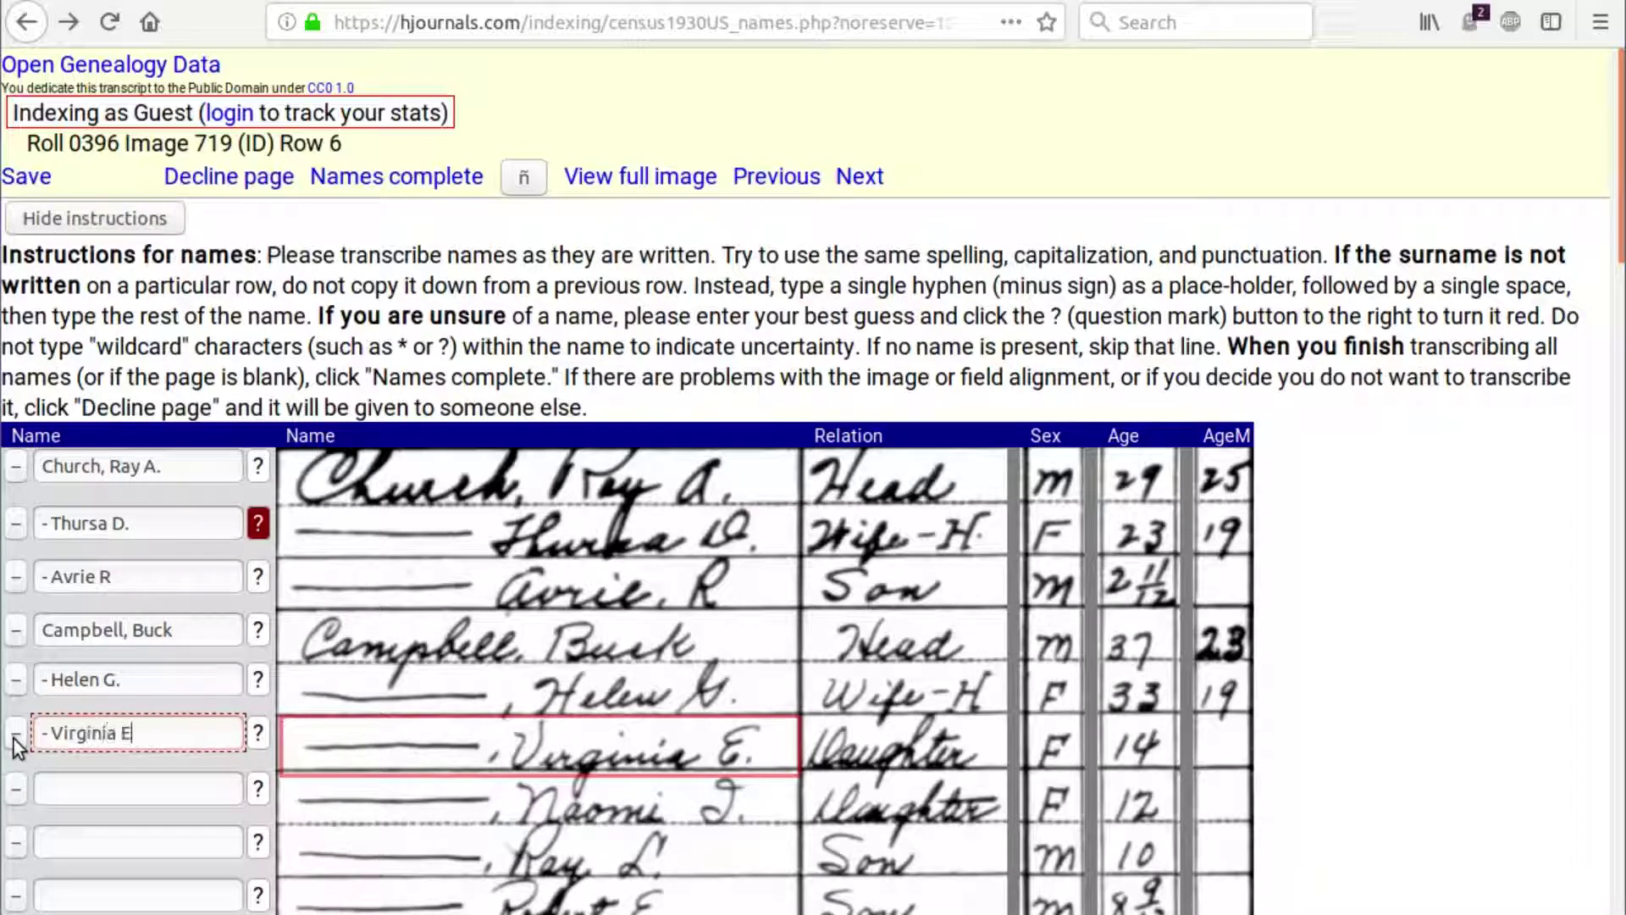
{"action": "type", "text": "."}
Step: Display the special characters available for copying, select á, and close the list
{"action": "left_click", "coordinate": [525, 180]}
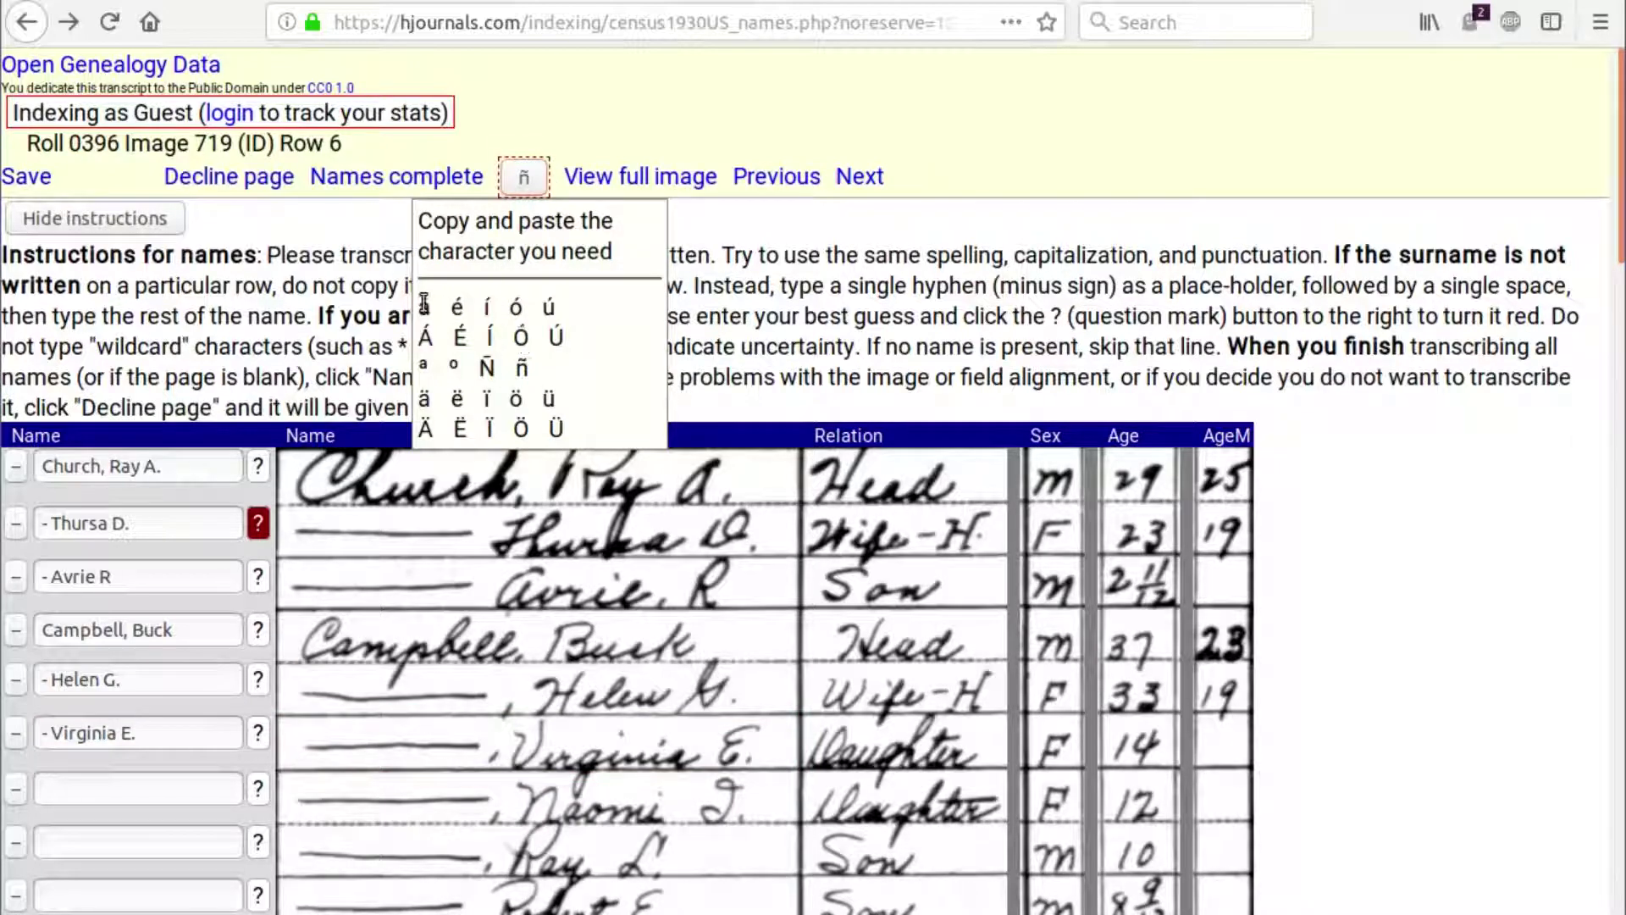
{"action": "left_click_drag", "start_coordinate": [424, 303], "coordinate": [440, 309]}
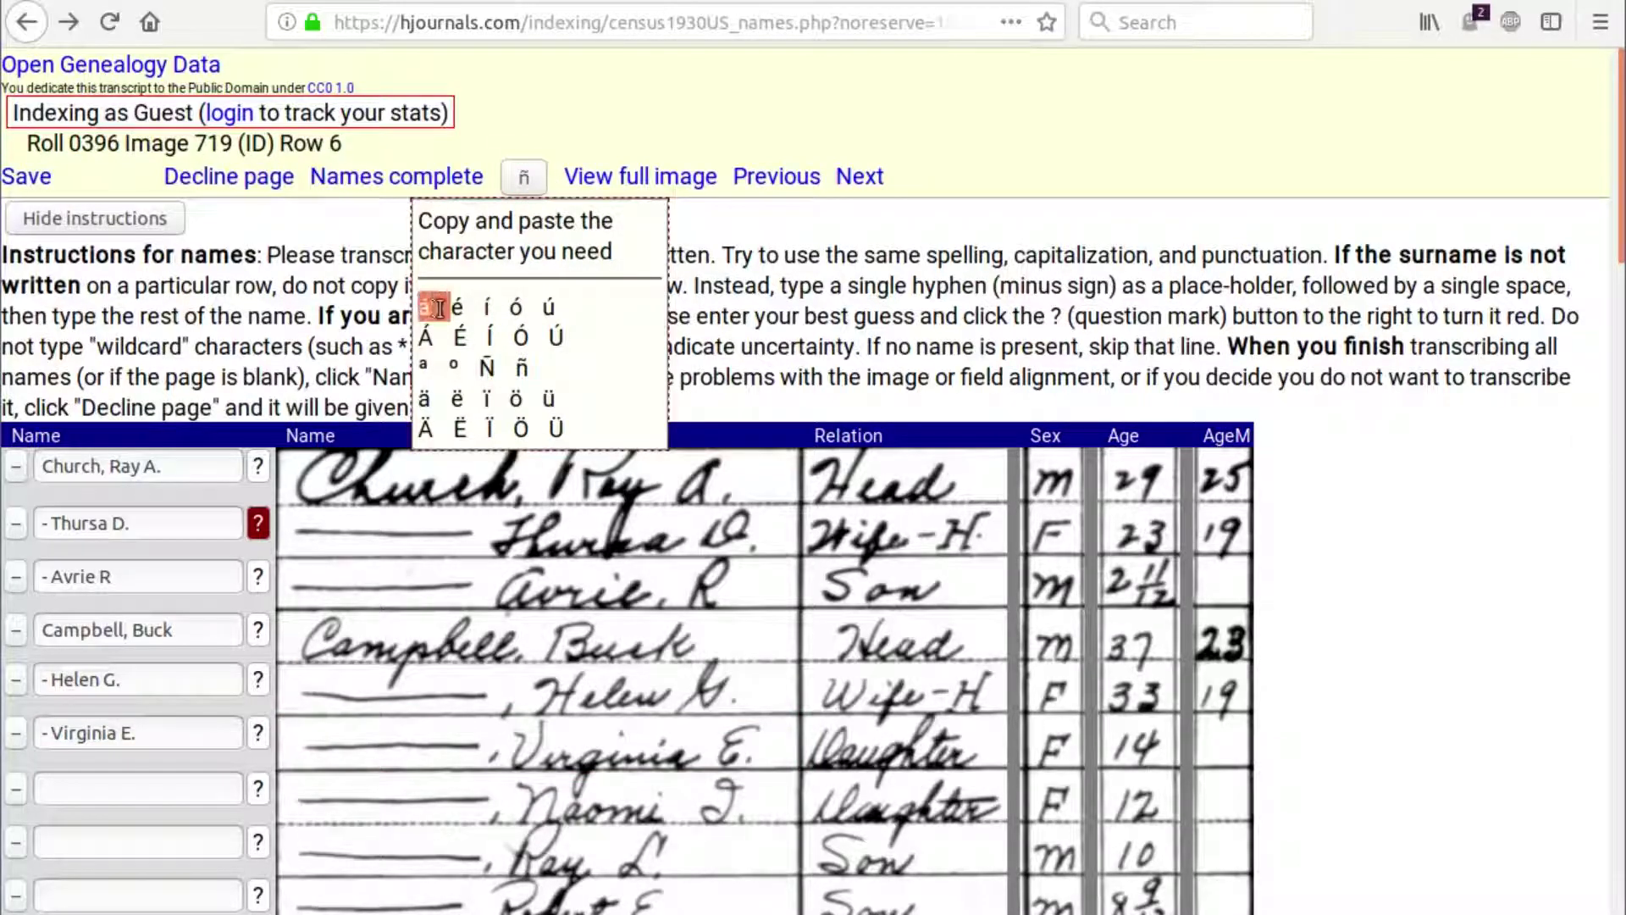
{"action": "left_click", "coordinate": [527, 185]}
{"action": "left_click", "coordinate": [518, 227]}
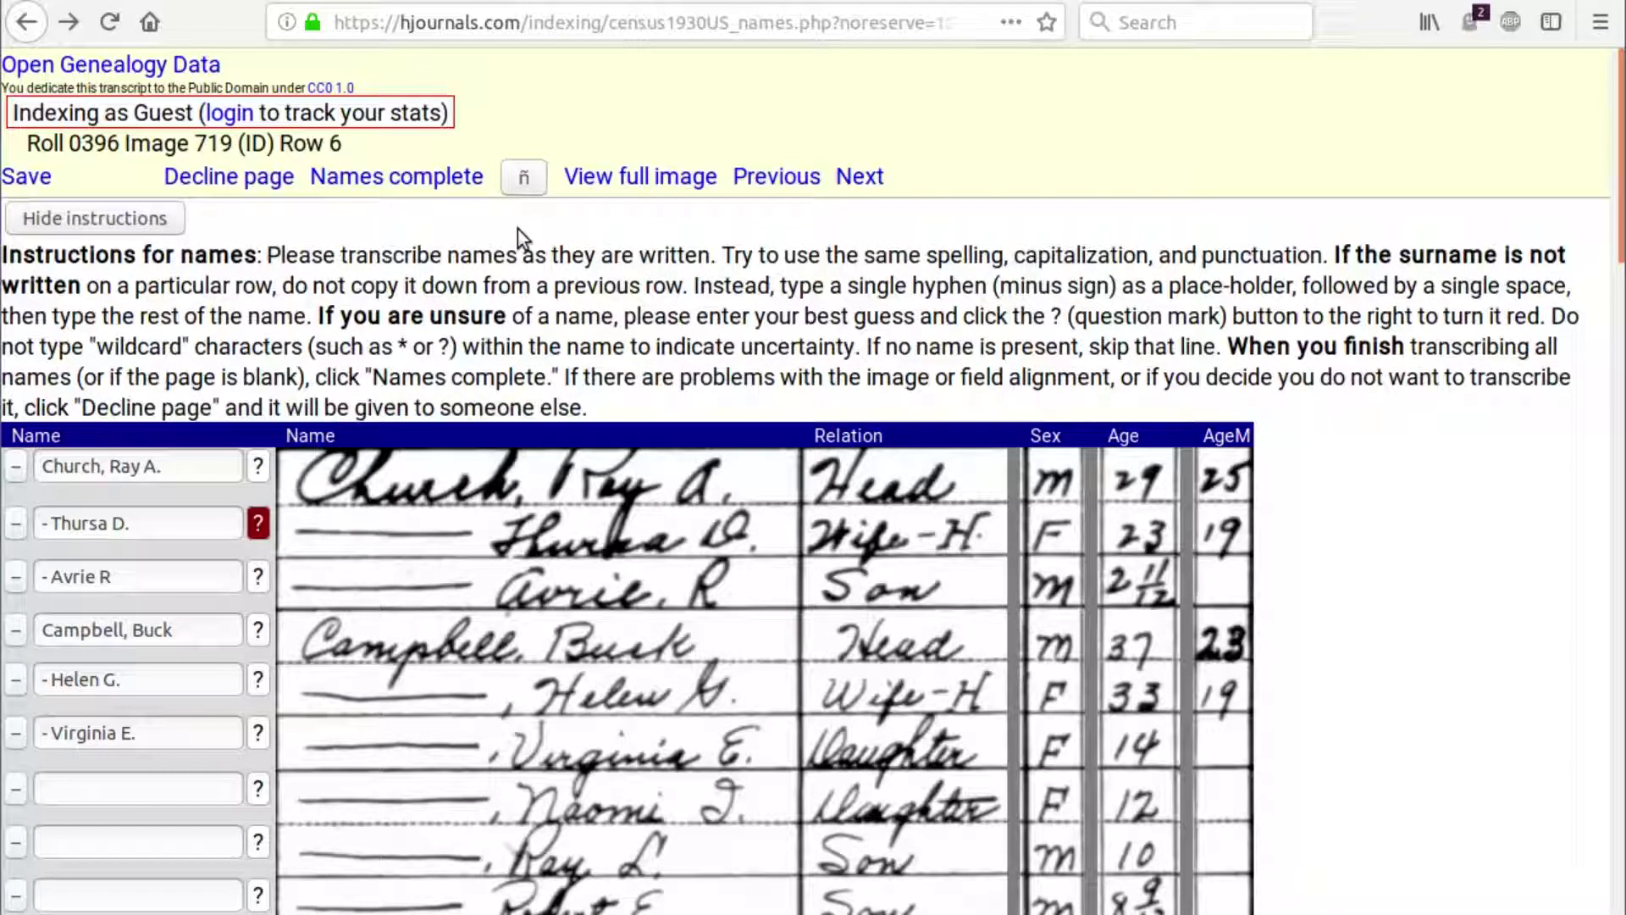
Step: View the full census page image, enlarge the first name rows, and close the image
{"action": "left_click", "coordinate": [641, 176]}
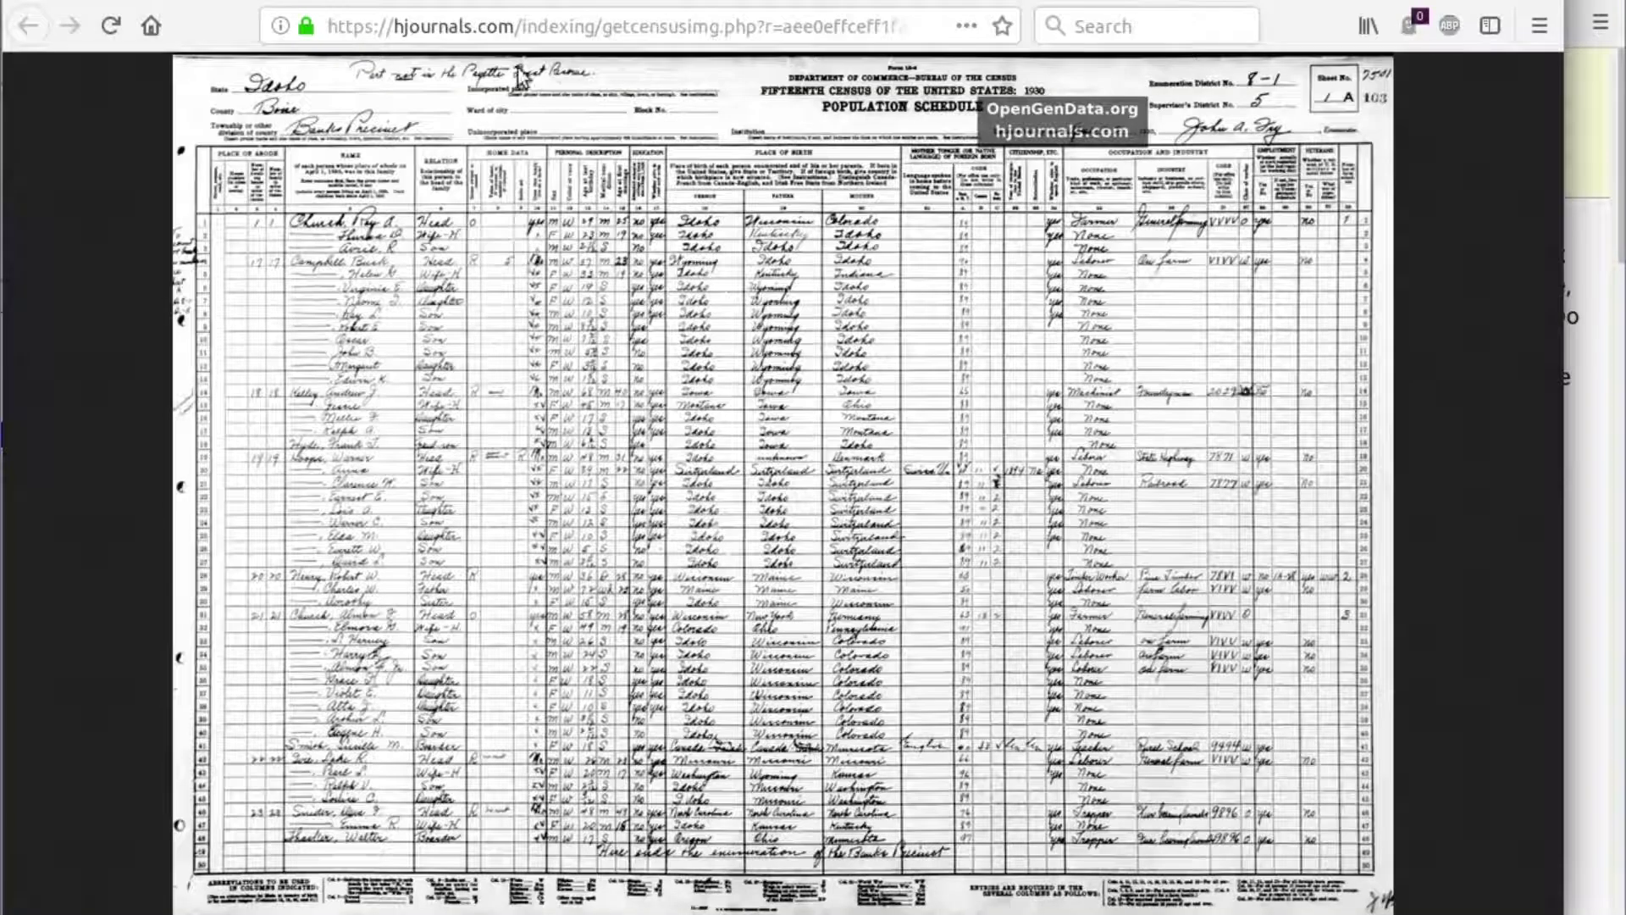
{"action": "left_click", "coordinate": [344, 231]}
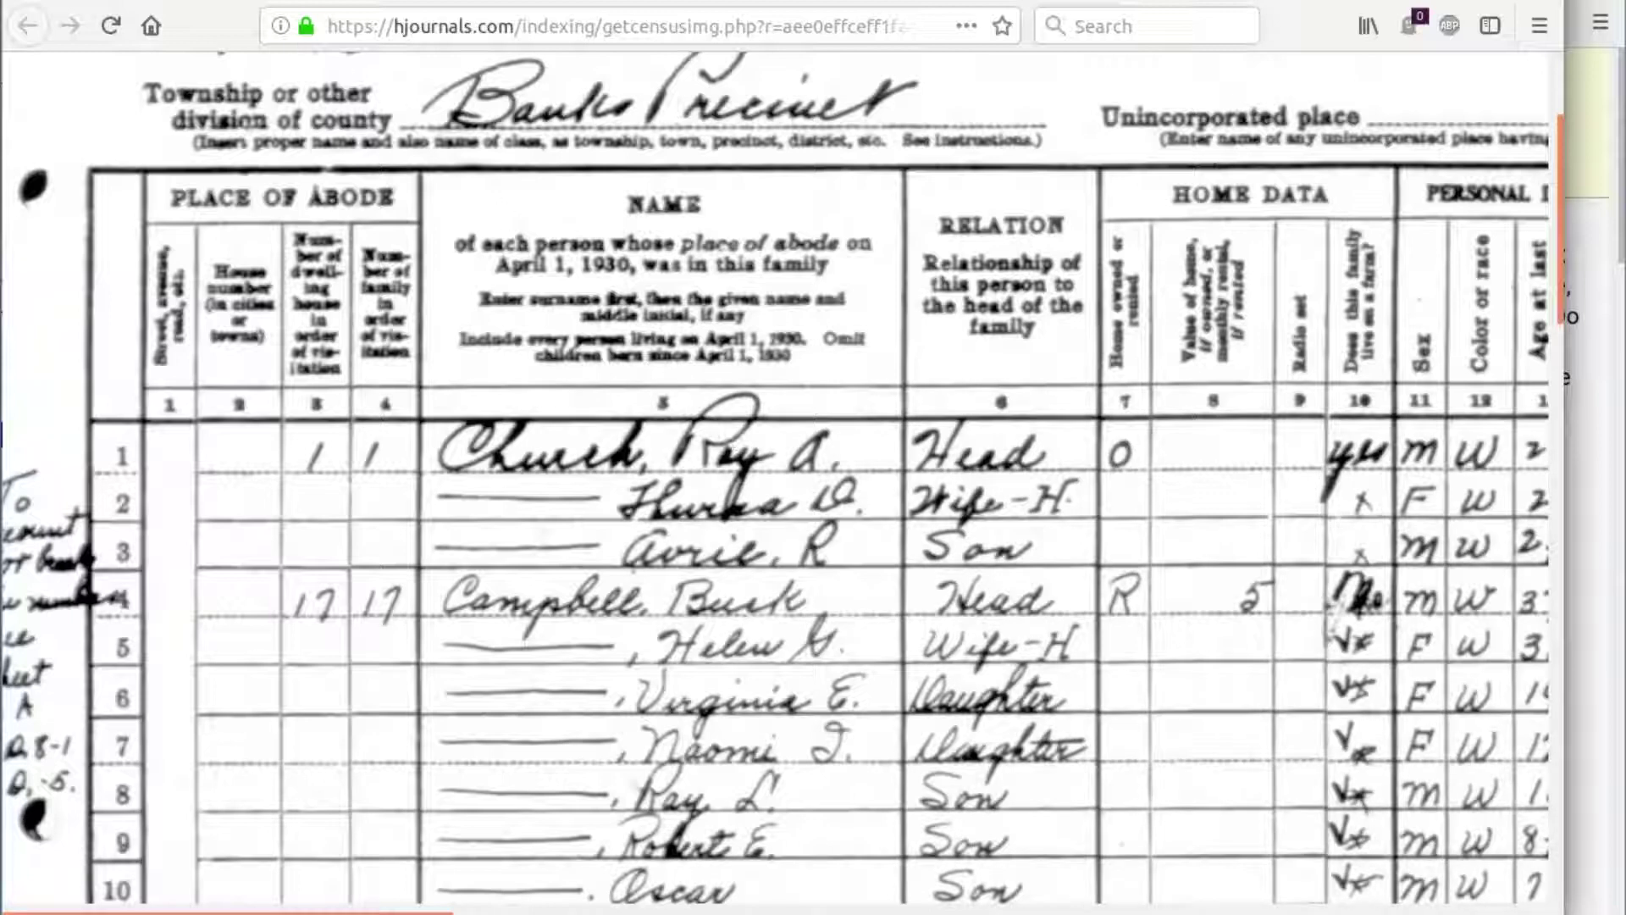
{"action": "key", "text": "ctrl+w"}
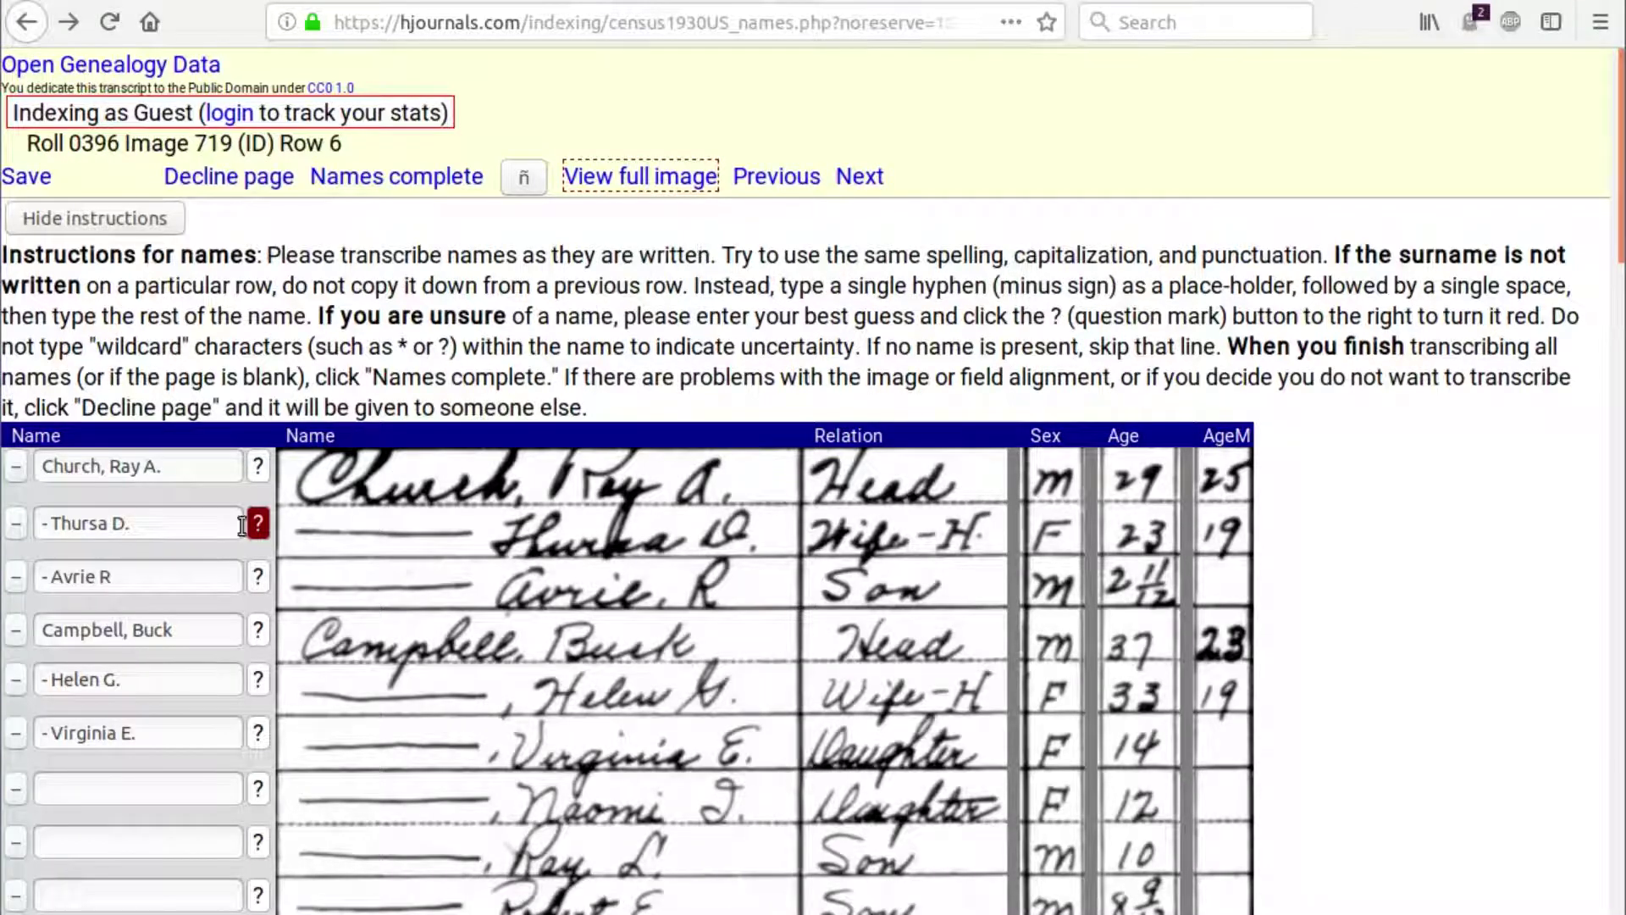
Step: Transcribe the names in rows 7 to 10, each with a hyphen placeholder before the given name
{"action": "left_click", "coordinate": [81, 785]}
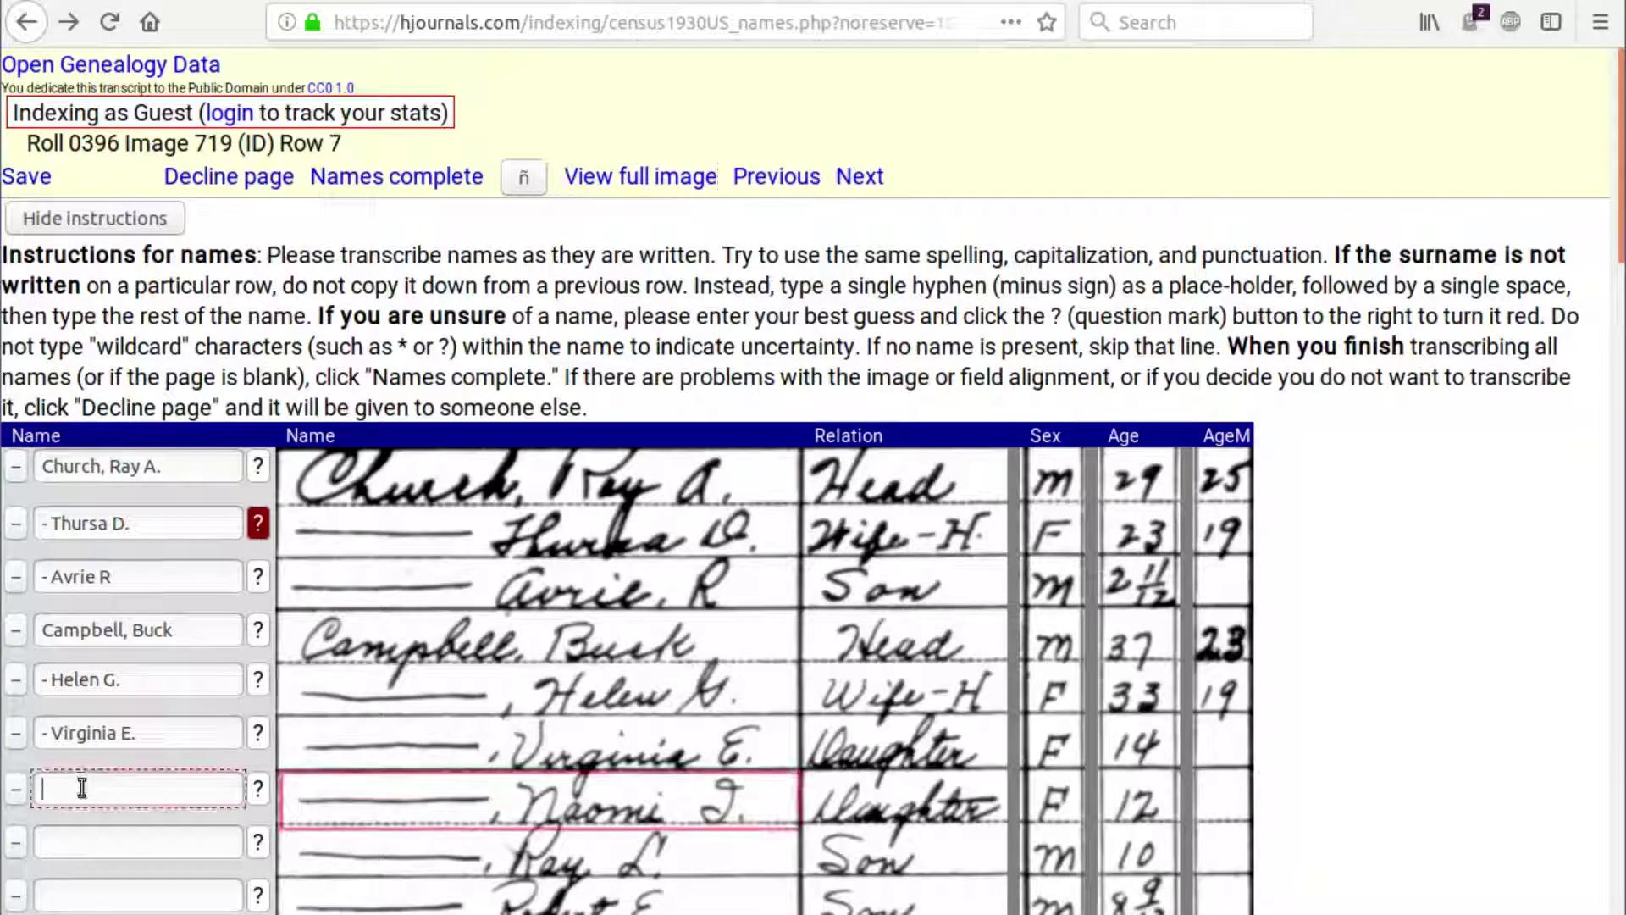
{"action": "type", "text": "- Naomi I."}
{"action": "key", "text": "Tab"}
{"action": "type", "text": "- Ray L."}
{"action": "key", "text": "Tab"}
{"action": "type", "text": "- Robert E."}
{"action": "key", "text": "Tab"}
{"action": "type", "text": "- Oscar"}
{"action": "key", "text": "Tab"}
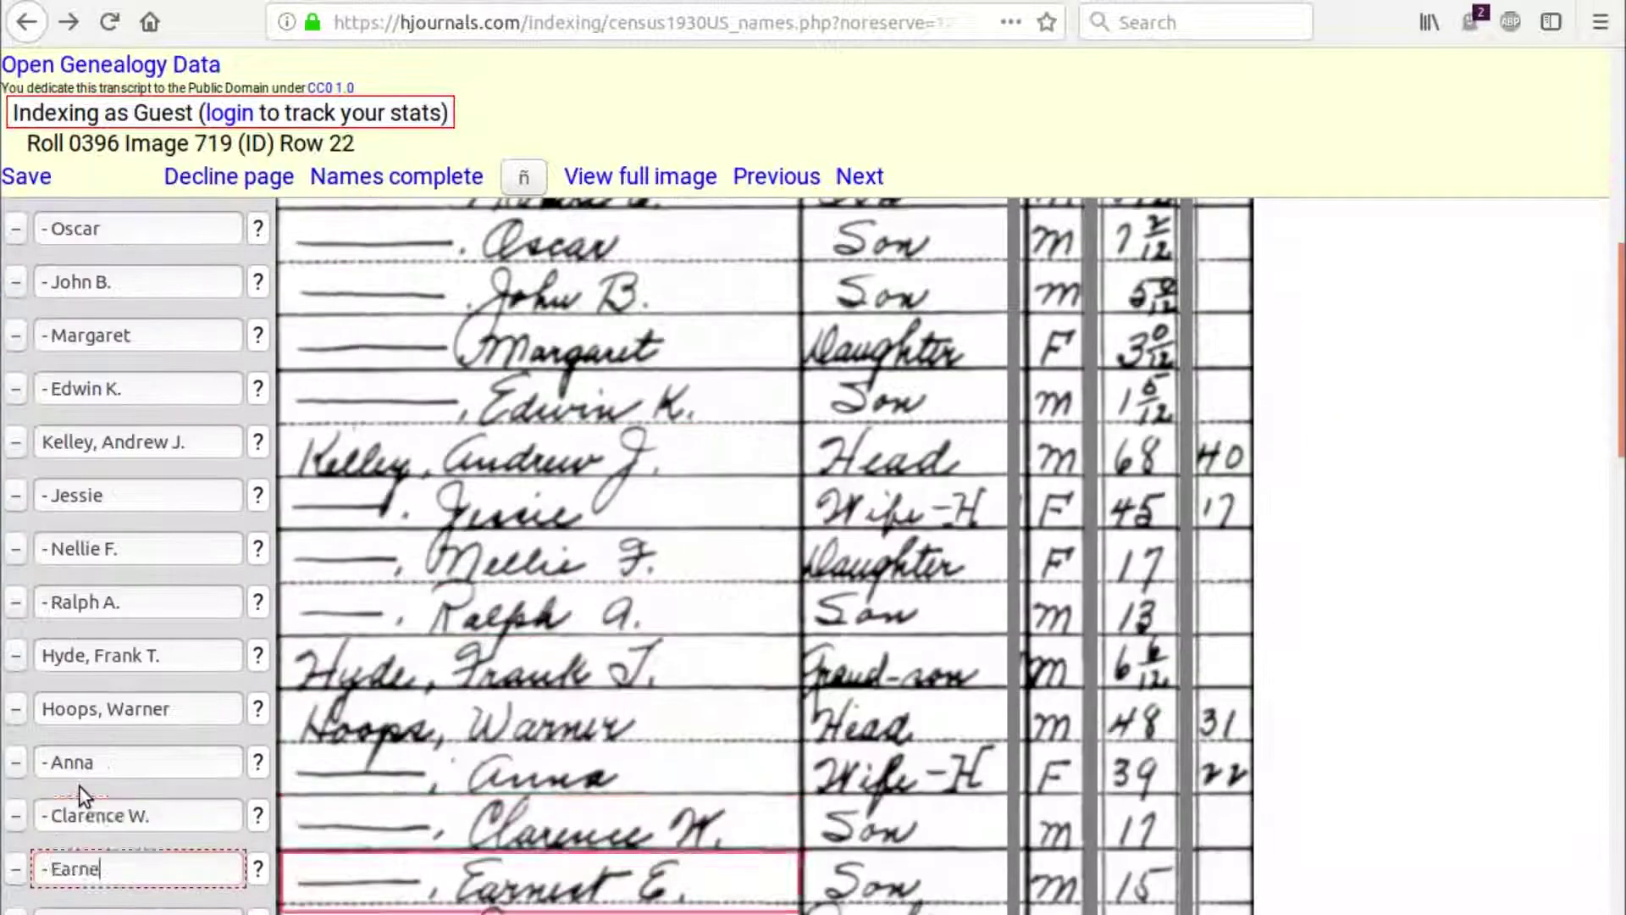
Step: Complete the name in row 22 and transcribe rows 23 to 25 with hyphens for the unwritten surnames
{"action": "type", "text": "st E."}
{"action": "key", "text": "Tab"}
{"action": "type", "text": "- Lois A."}
{"action": "key", "text": "Tab"}
{"action": "type", "text": "- Warner C."}
{"action": "key", "text": "Tab"}
{"action": "type", "text": "- Elda M."}
{"action": "key", "text": "Tab"}
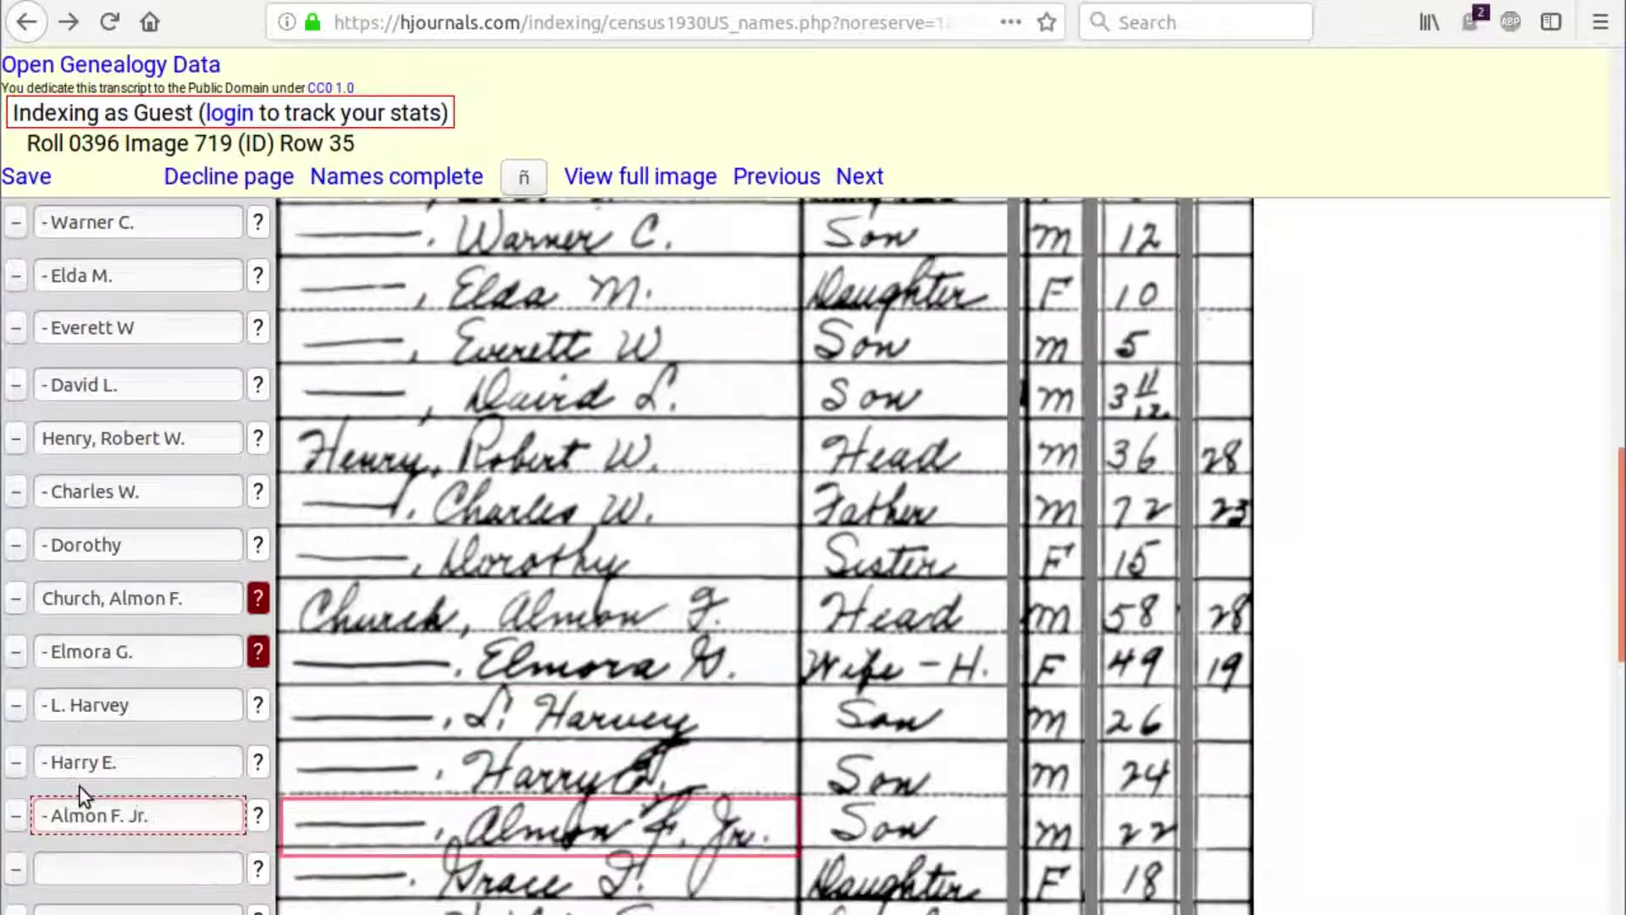
Step: Transcribe the names in rows 36 to 39 as written, with a hyphen in place of each surname
{"action": "key", "text": "Tab"}
{"action": "type", "text": "- Grace I."}
{"action": "key", "text": "Tab"}
{"action": "type", "text": "- Violet E."}
{"action": "key", "text": "Tab"}
{"action": "type", "text": "- Alta J."}
{"action": "key", "text": "Tab"}
{"action": "type", "text": "- Arthur L."}
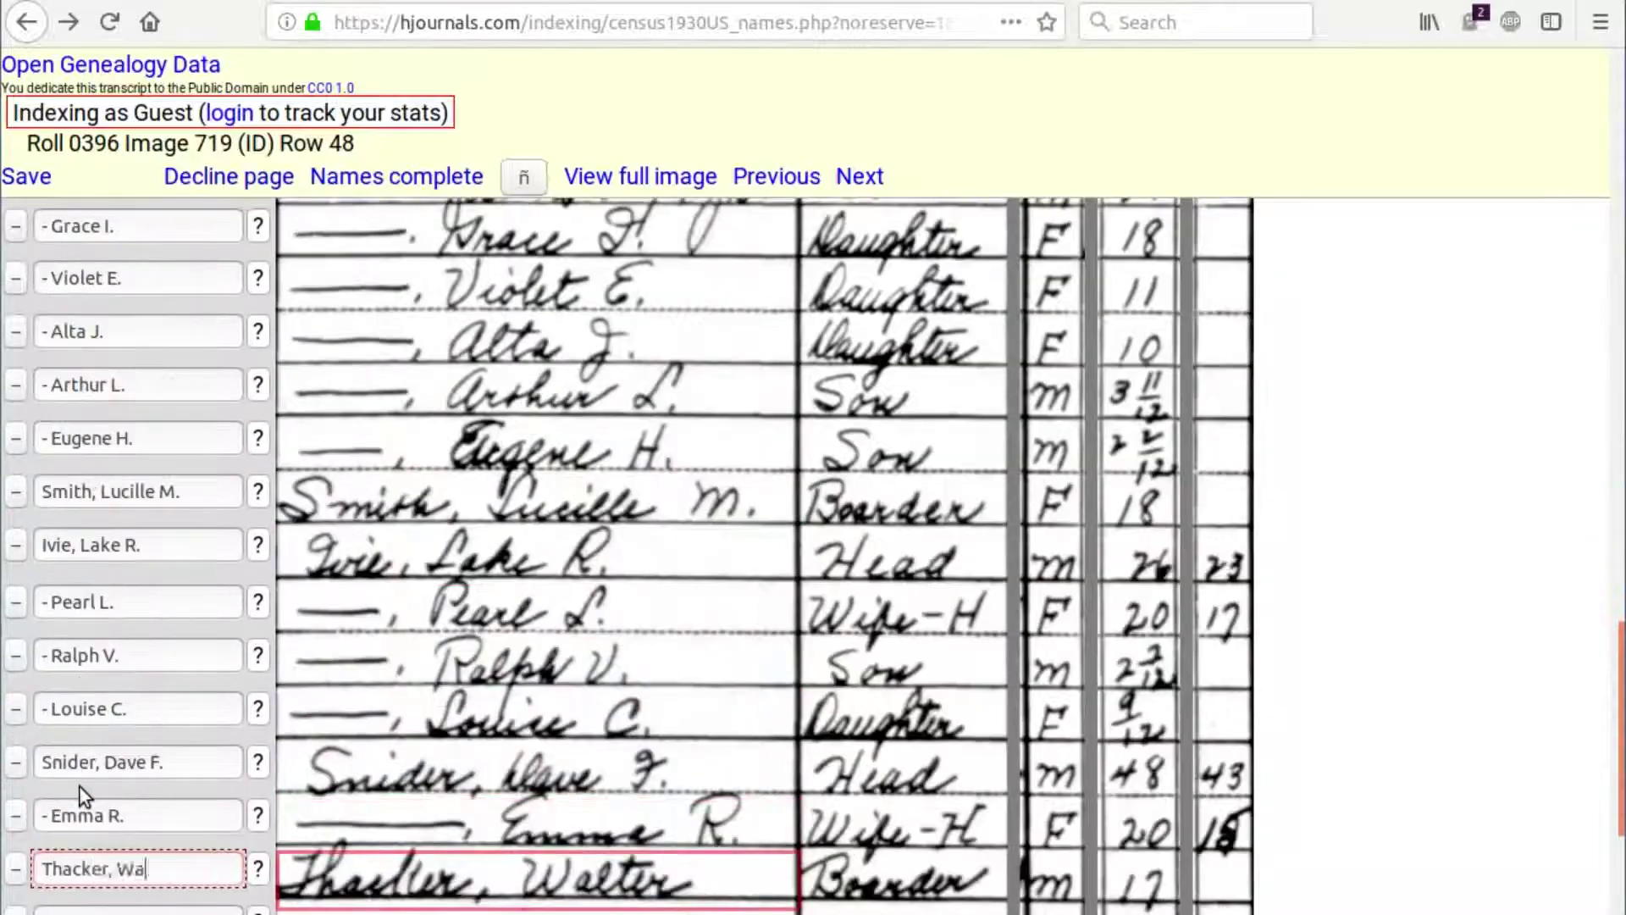
Step: Complete the name in row 48, skip the empty rows 49 and 50, and mark the page's names as complete
{"action": "type", "text": "lter"}
{"action": "key", "text": "Tab"}
{"action": "key", "text": "Tab"}
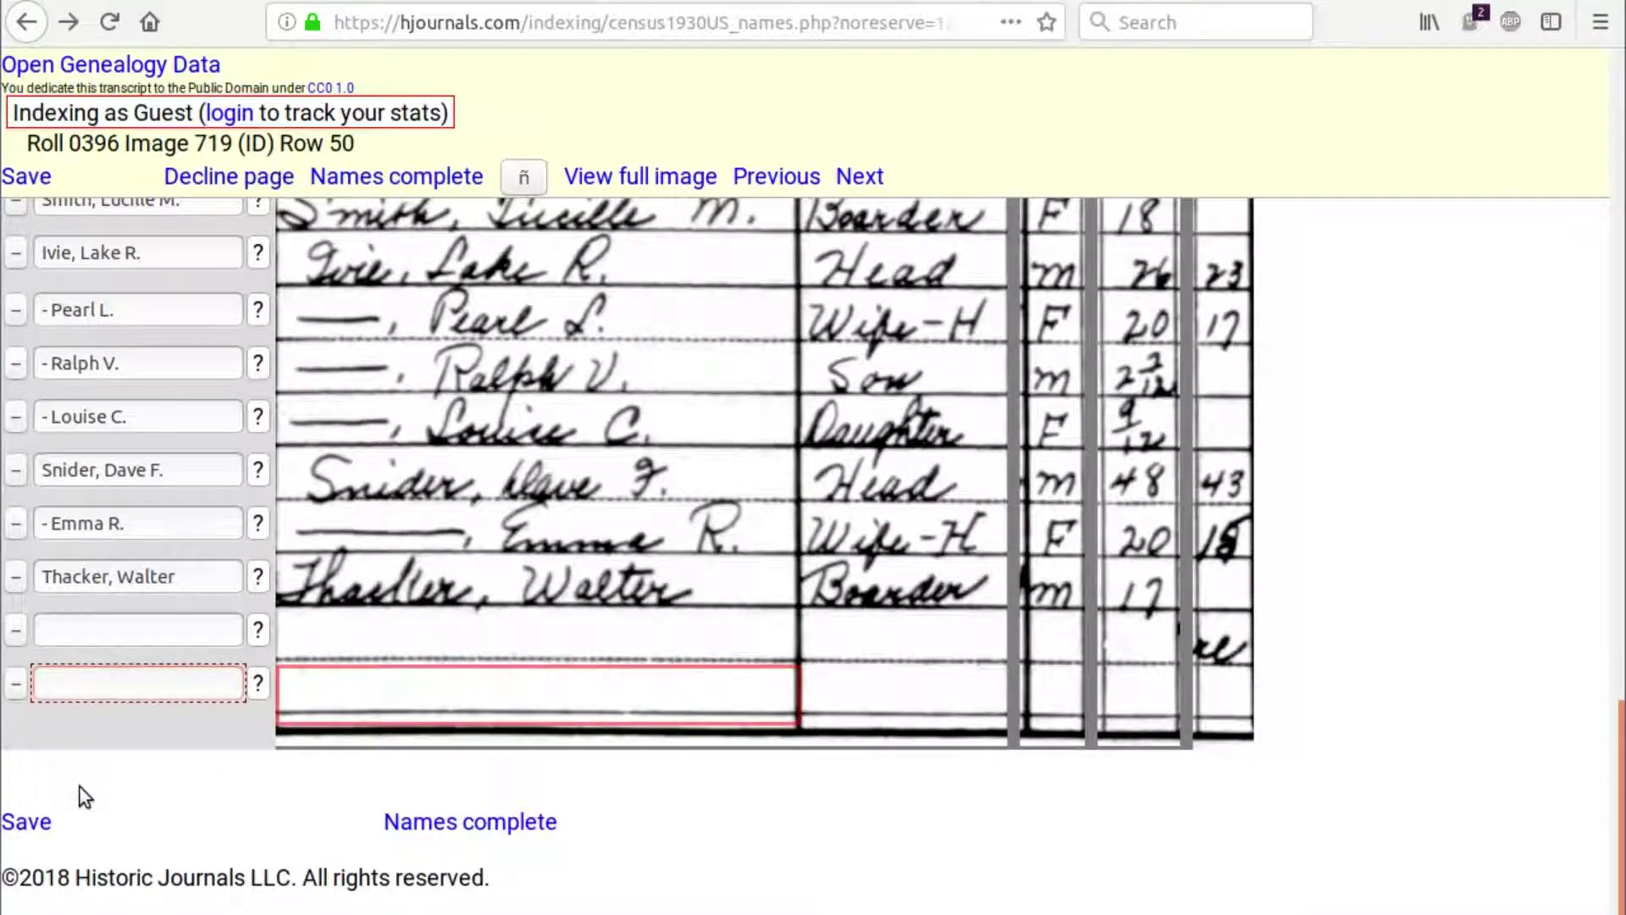
{"action": "left_click", "coordinate": [421, 827]}
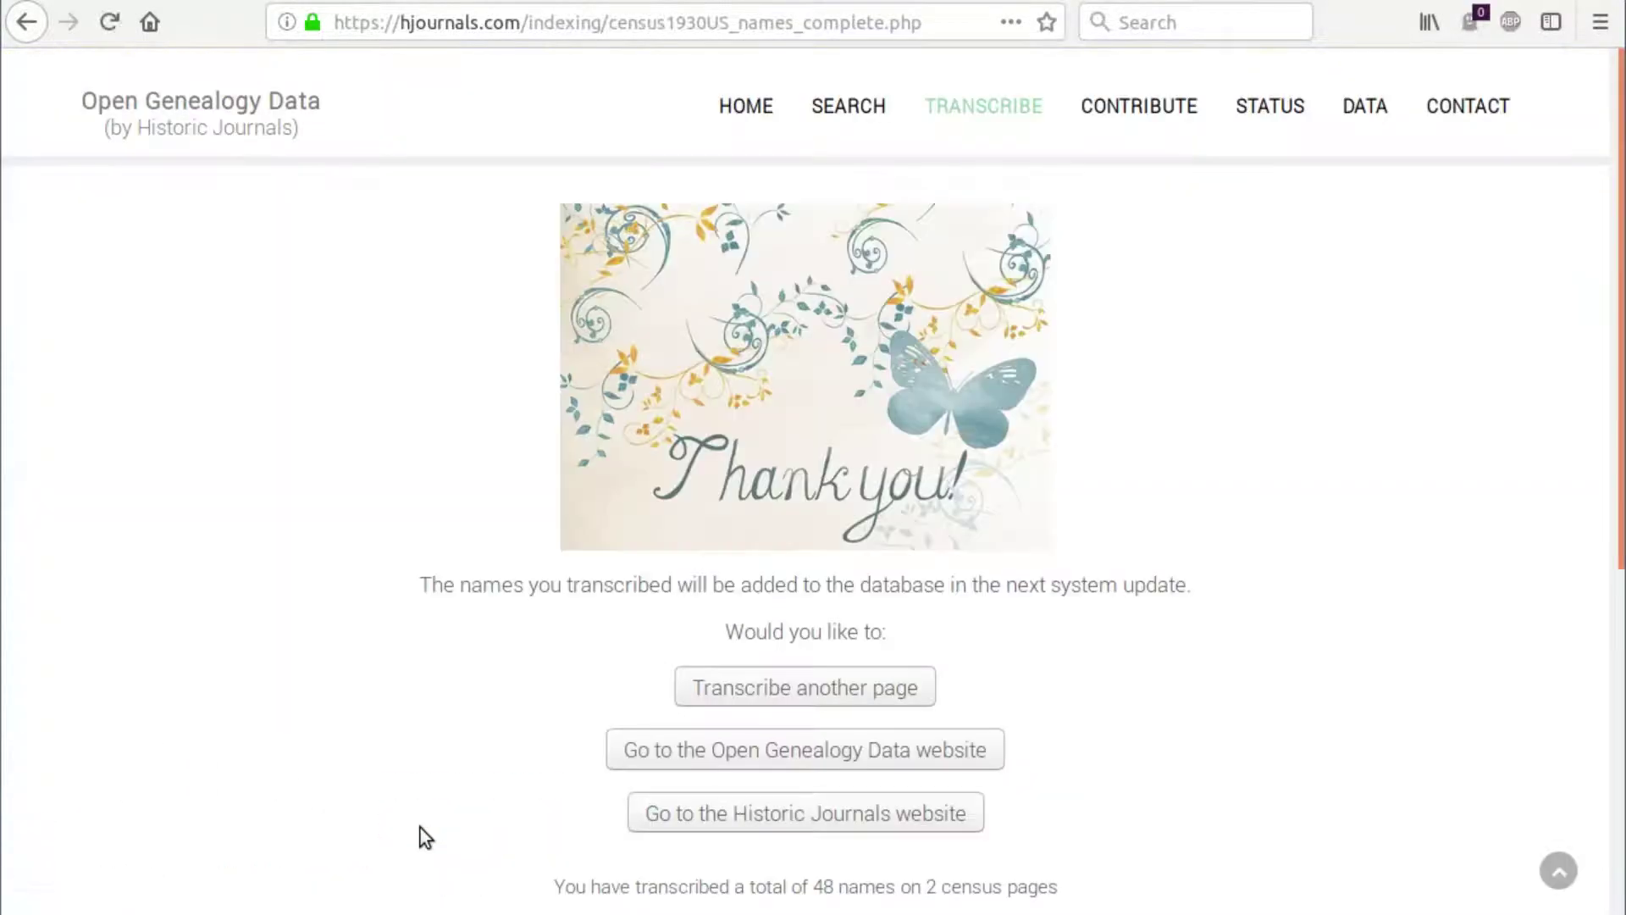
Step: Request another page to transcribe and check its rows and full image for any names
{"action": "left_click", "coordinate": [744, 684]}
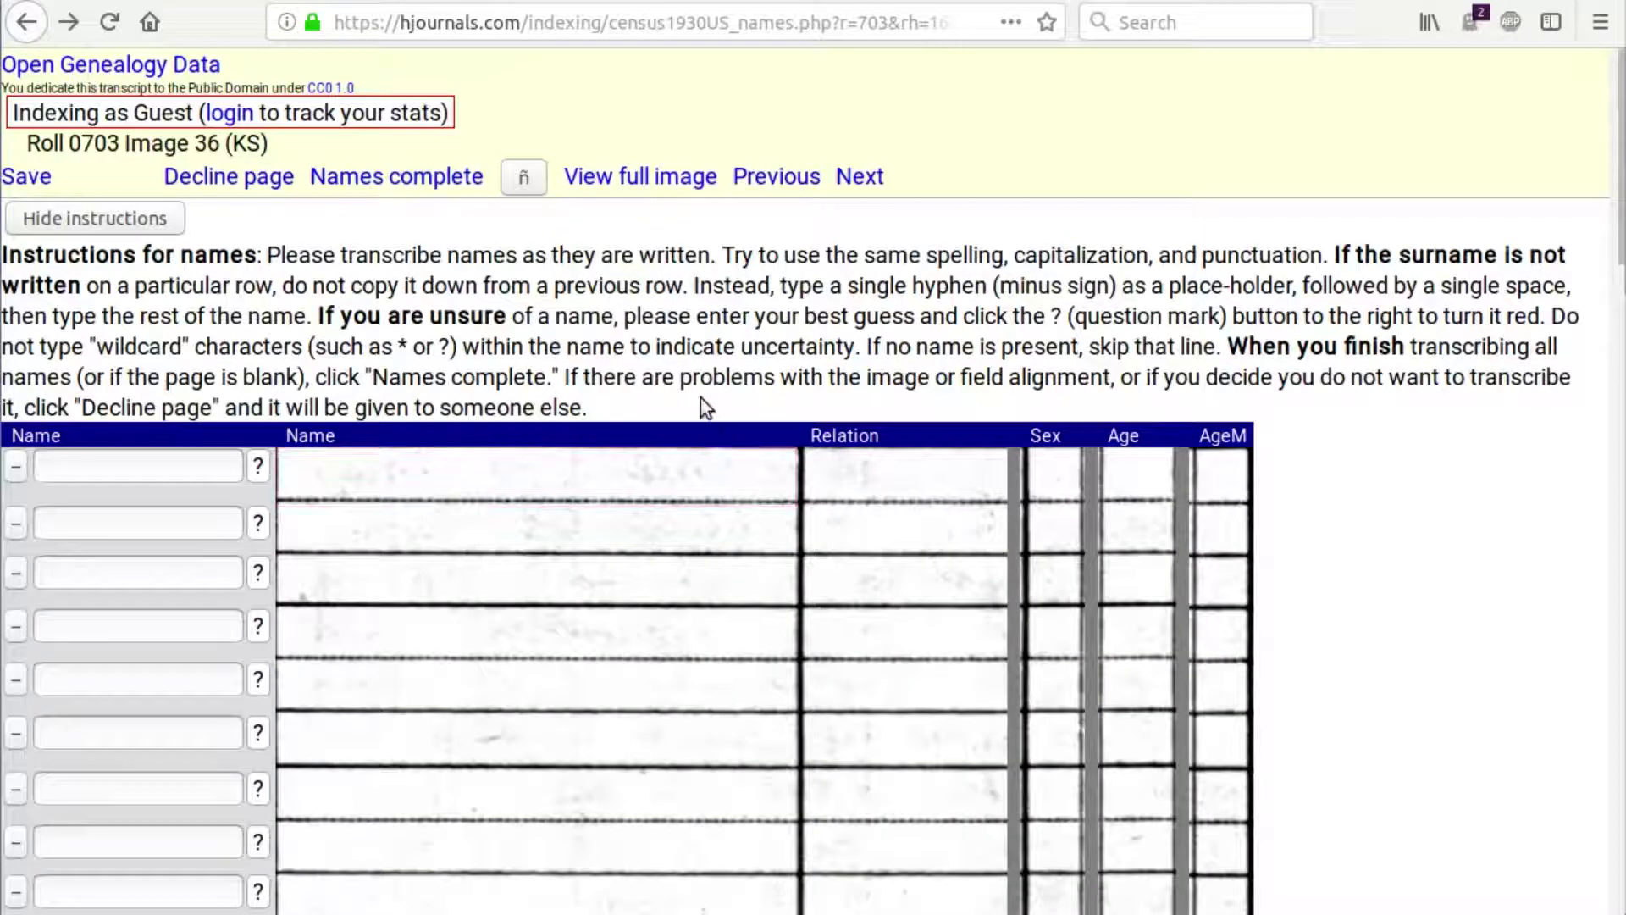
{"action": "scroll", "coordinate": [695, 449], "scroll_direction": "down", "scroll_amount": 5}
{"action": "scroll", "coordinate": [694, 496], "scroll_direction": "down", "scroll_amount": 10}
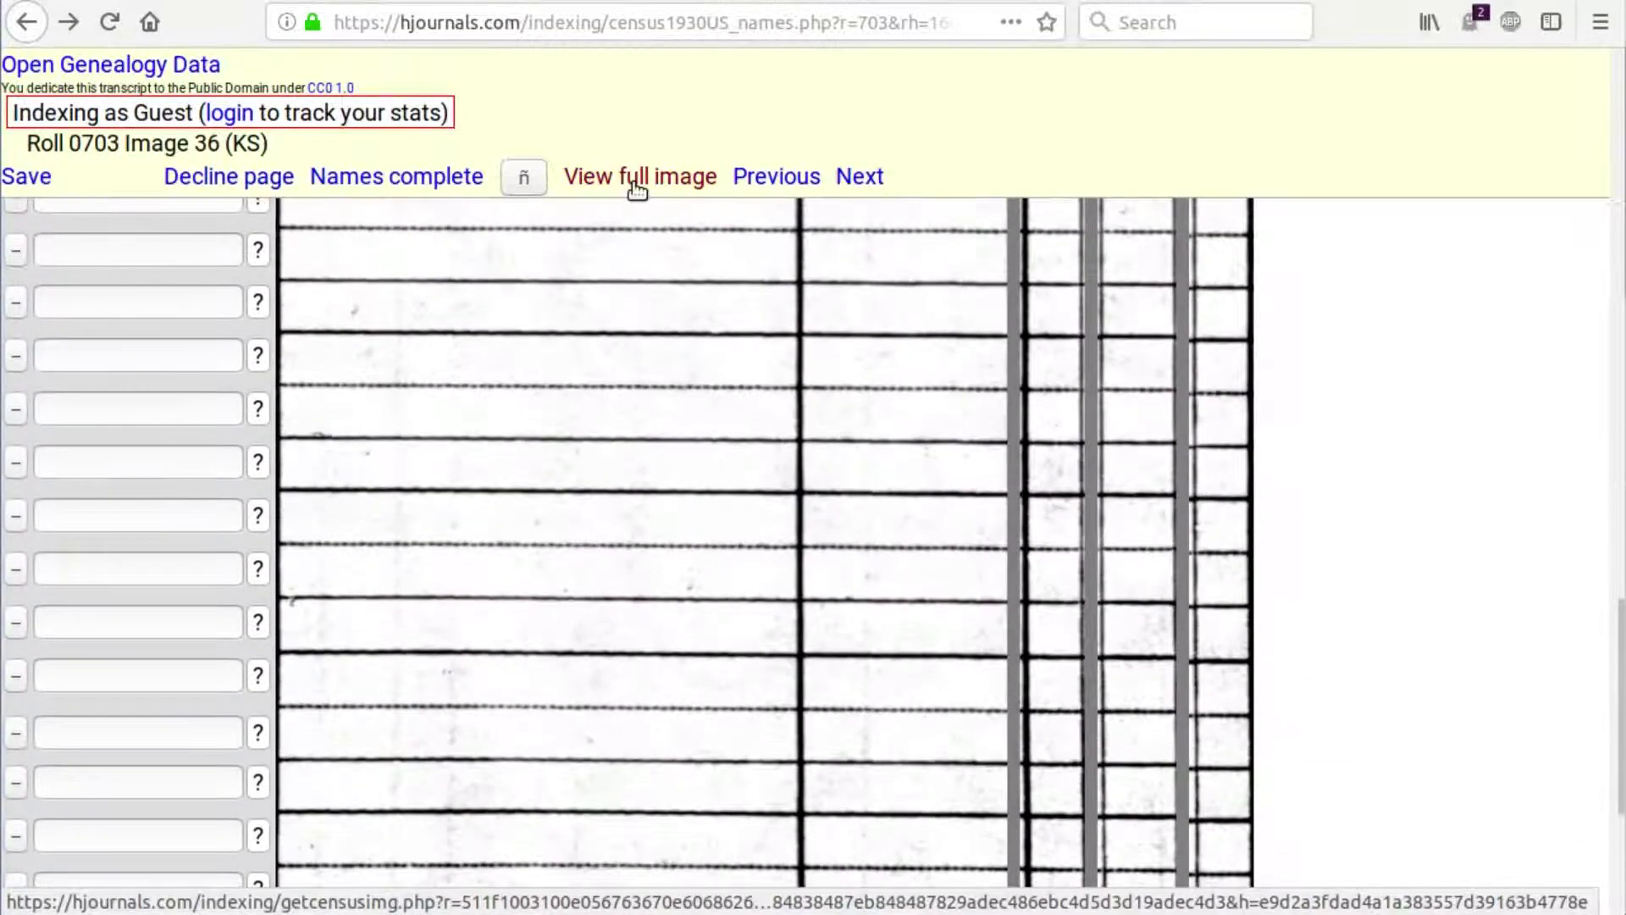
{"action": "left_click", "coordinate": [635, 179]}
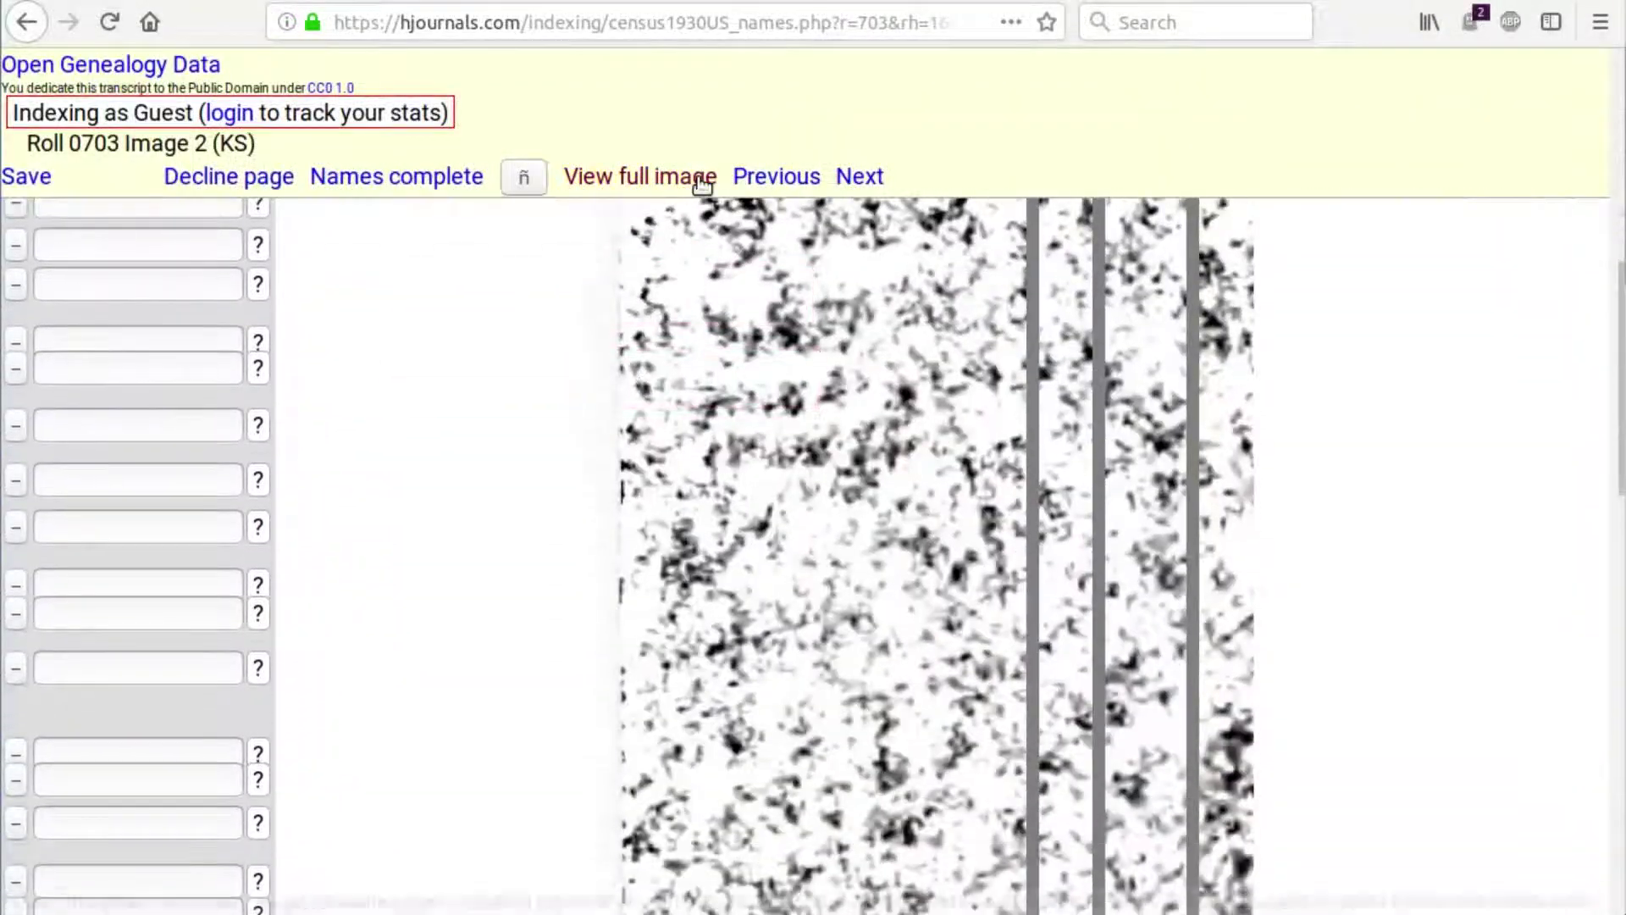
Step: Open the full image of the illegible Kansas page and check the empty rows of the Image 36 page for any names
{"action": "left_click", "coordinate": [700, 178]}
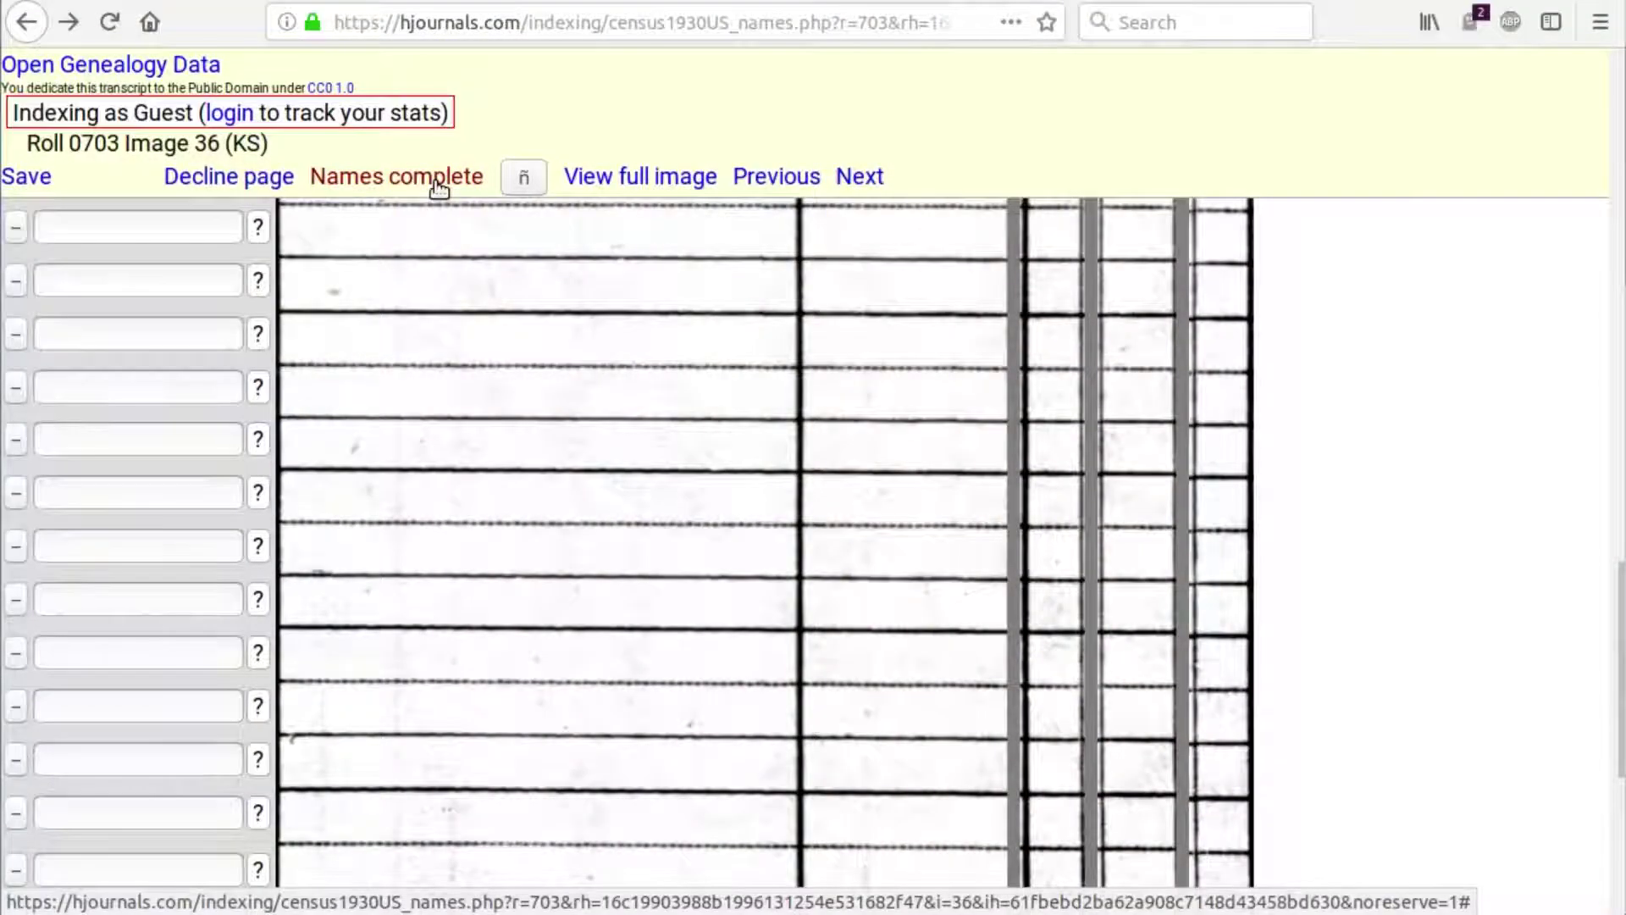
{"action": "scroll", "coordinate": [434, 339], "scroll_direction": "down", "scroll_amount": 5}
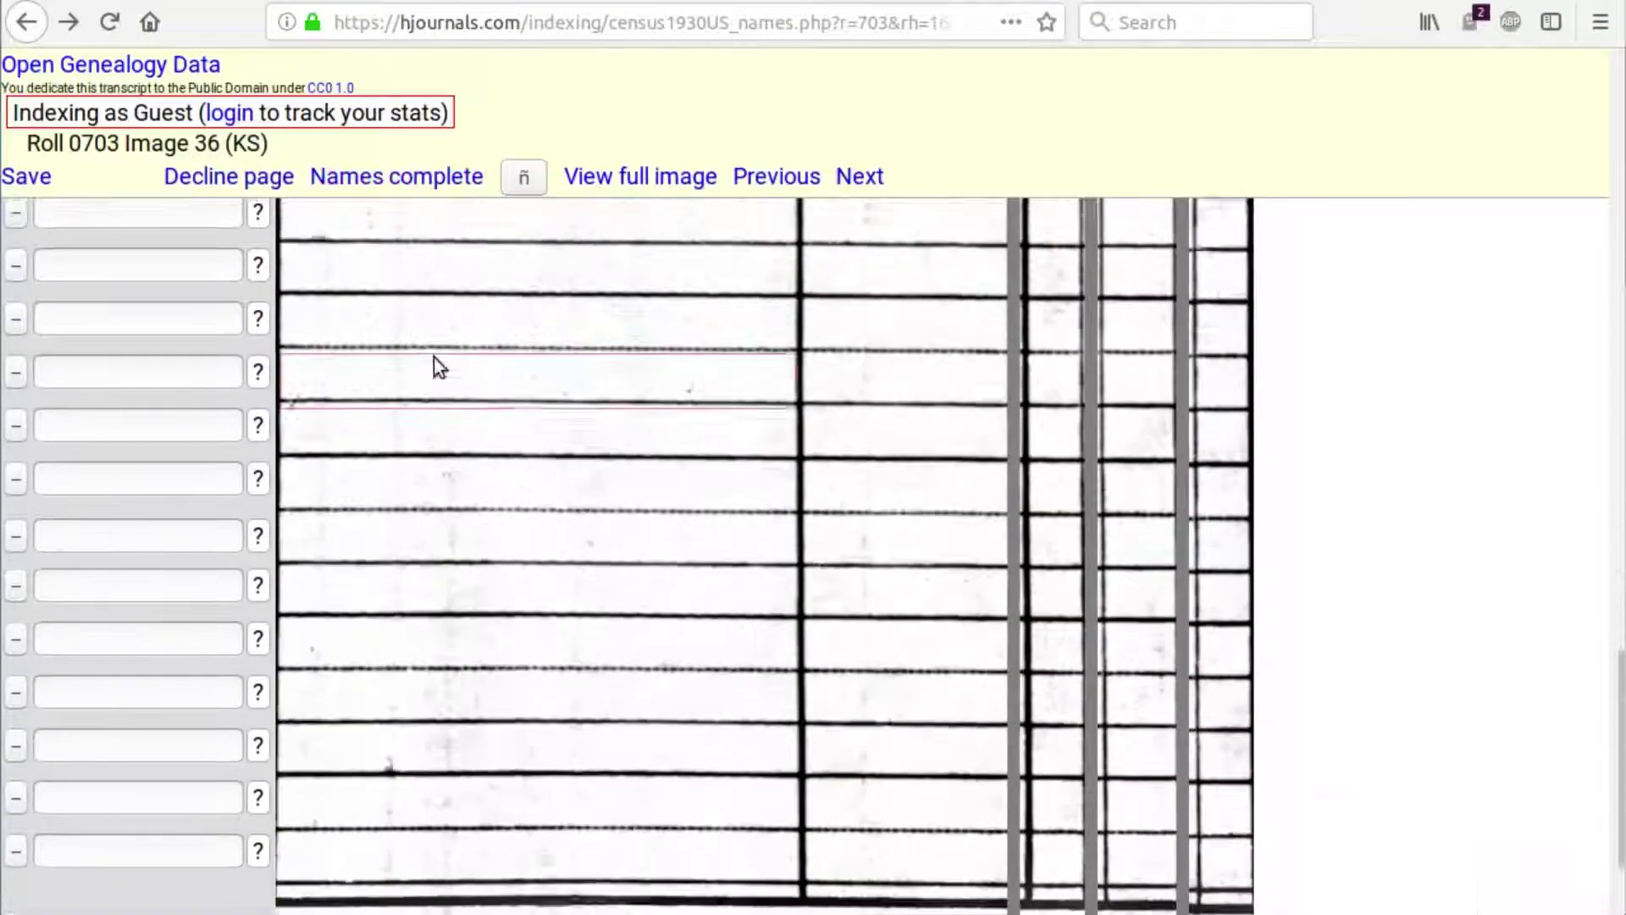
{"action": "left_click", "coordinate": [466, 826]}
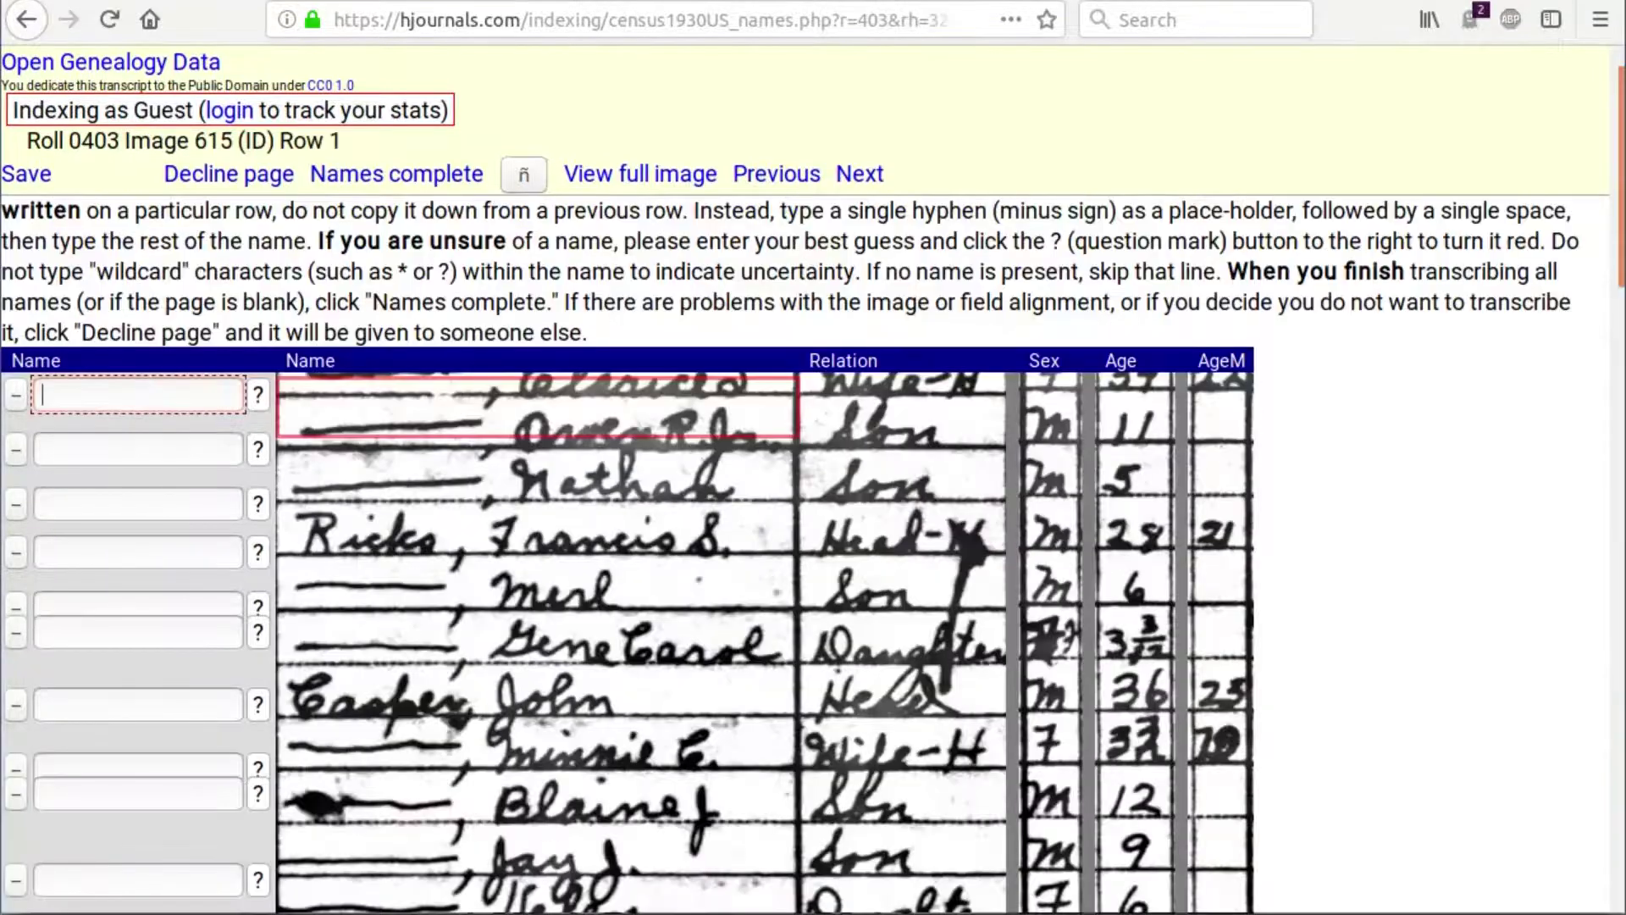
Step: Go through the first name fields of the Roll 0403 Image 615 page to compare each highlighted area with the handwritten names
{"action": "key", "text": "Tab"}
{"action": "key", "text": "Tab"}
{"action": "key", "text": "Tab"}
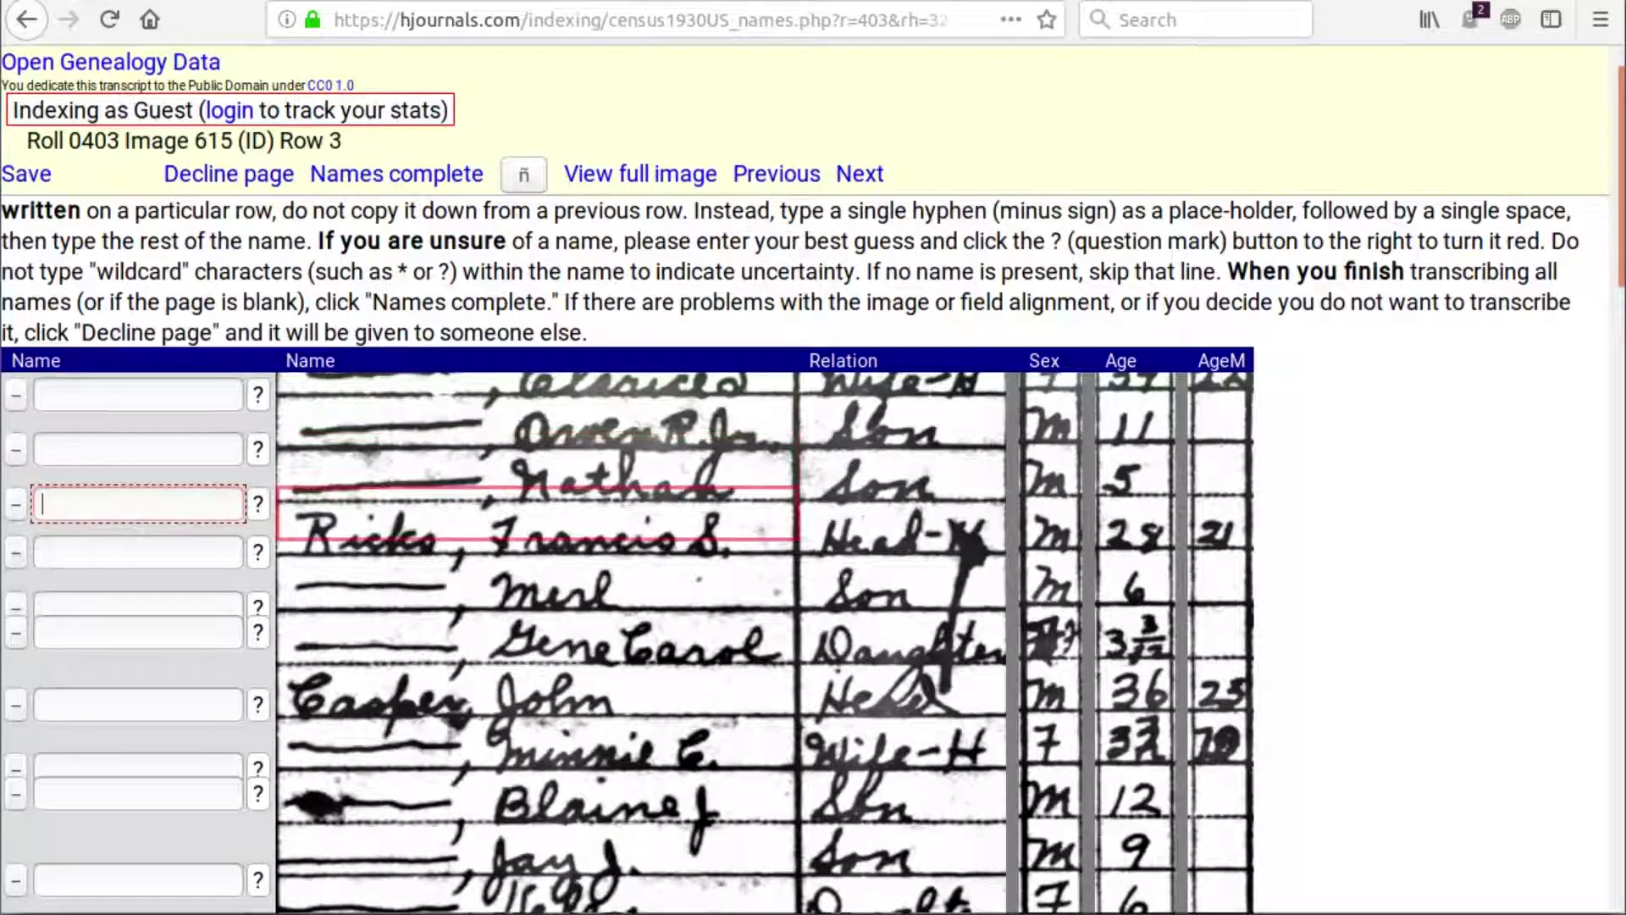
{"action": "key", "text": "Tab"}
{"action": "key", "text": "Tab"}
{"action": "key", "text": "Tab"}
{"action": "key", "text": "Tab"}
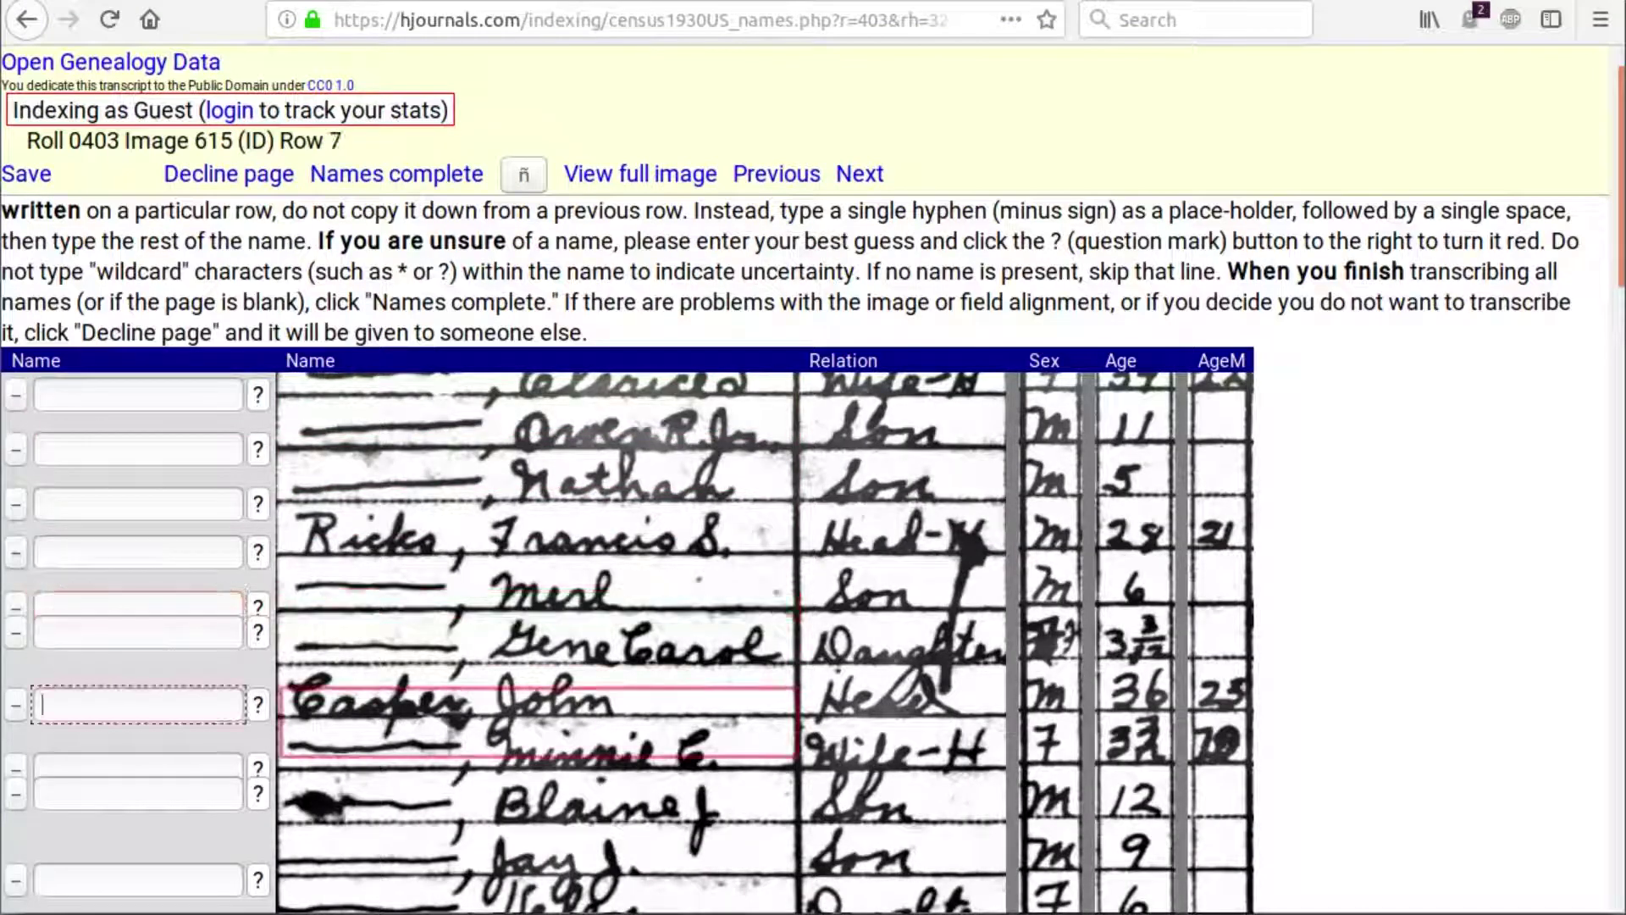
{"action": "key", "text": "Tab"}
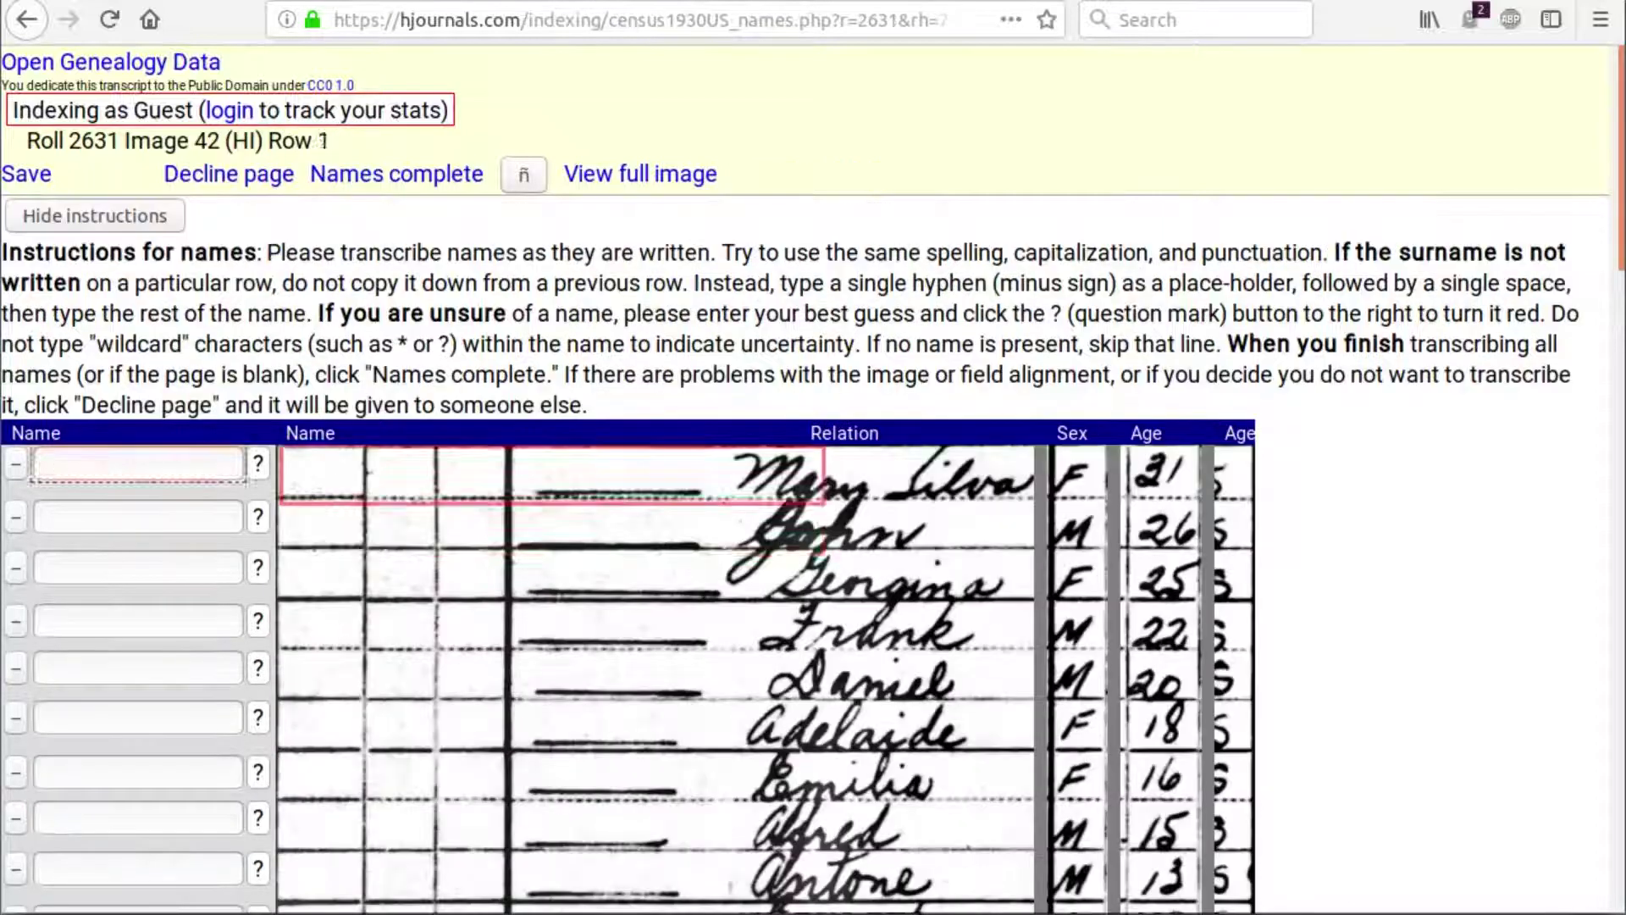
Step: Check the name field alignment on the Roll 2631 Image 42 page and decline the misaligned Roll 0403 Image 615 page
{"action": "key", "text": "Tab"}
{"action": "key", "text": "Tab"}
{"action": "key", "text": "Tab"}
{"action": "key", "text": "Tab"}
{"action": "key", "text": "Tab"}
{"action": "key", "text": "Tab"}
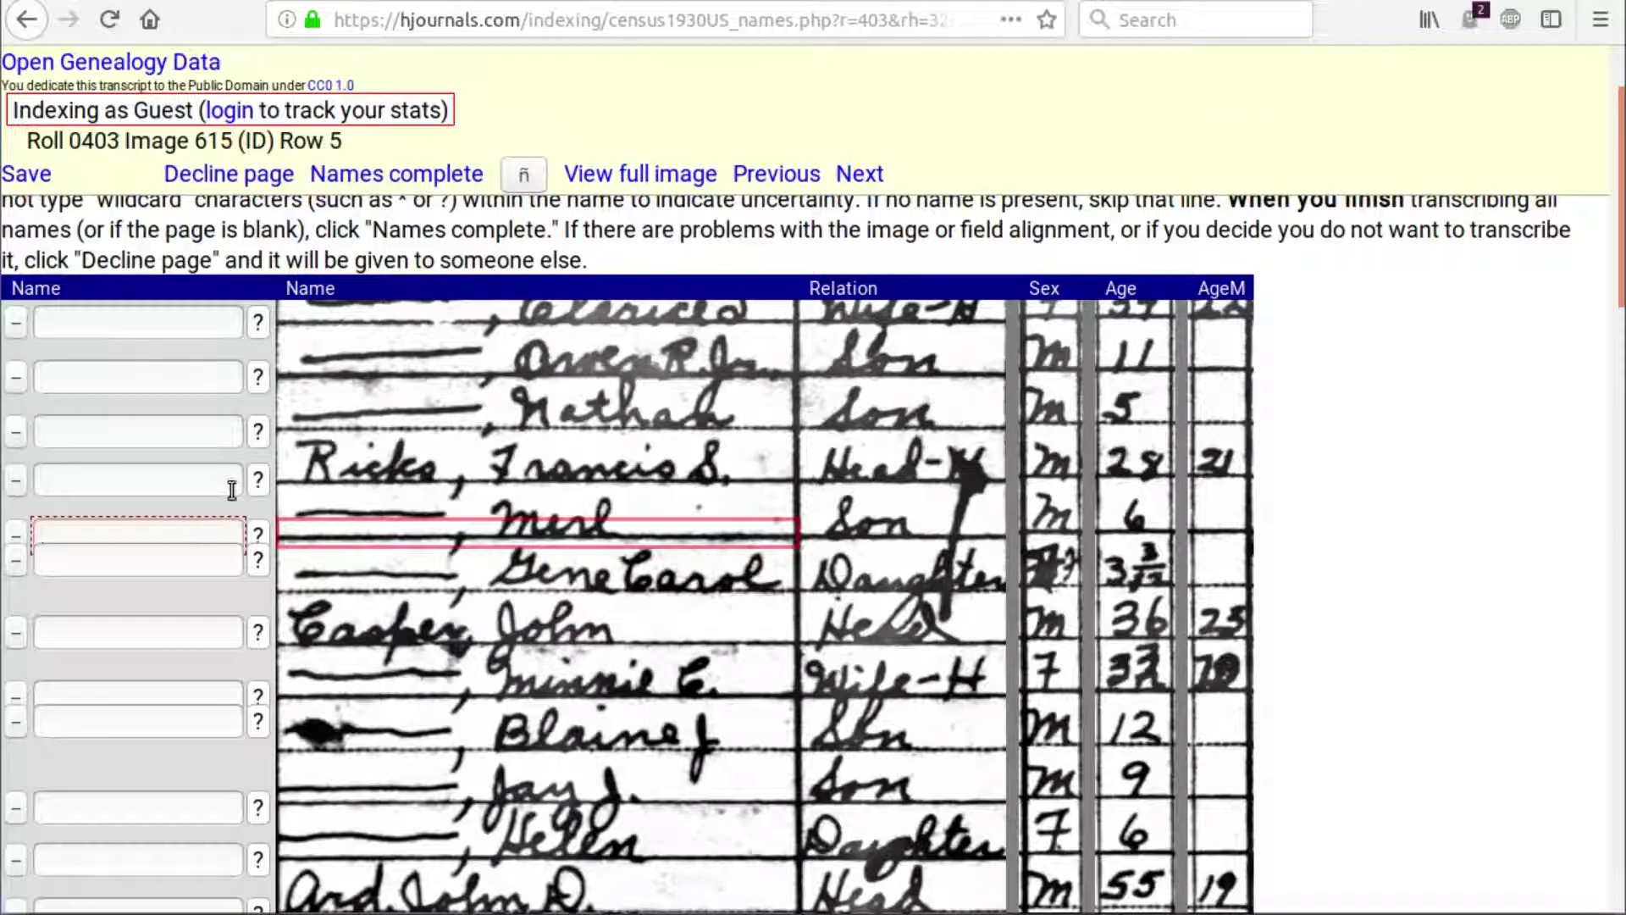
{"action": "left_click", "coordinate": [264, 182]}
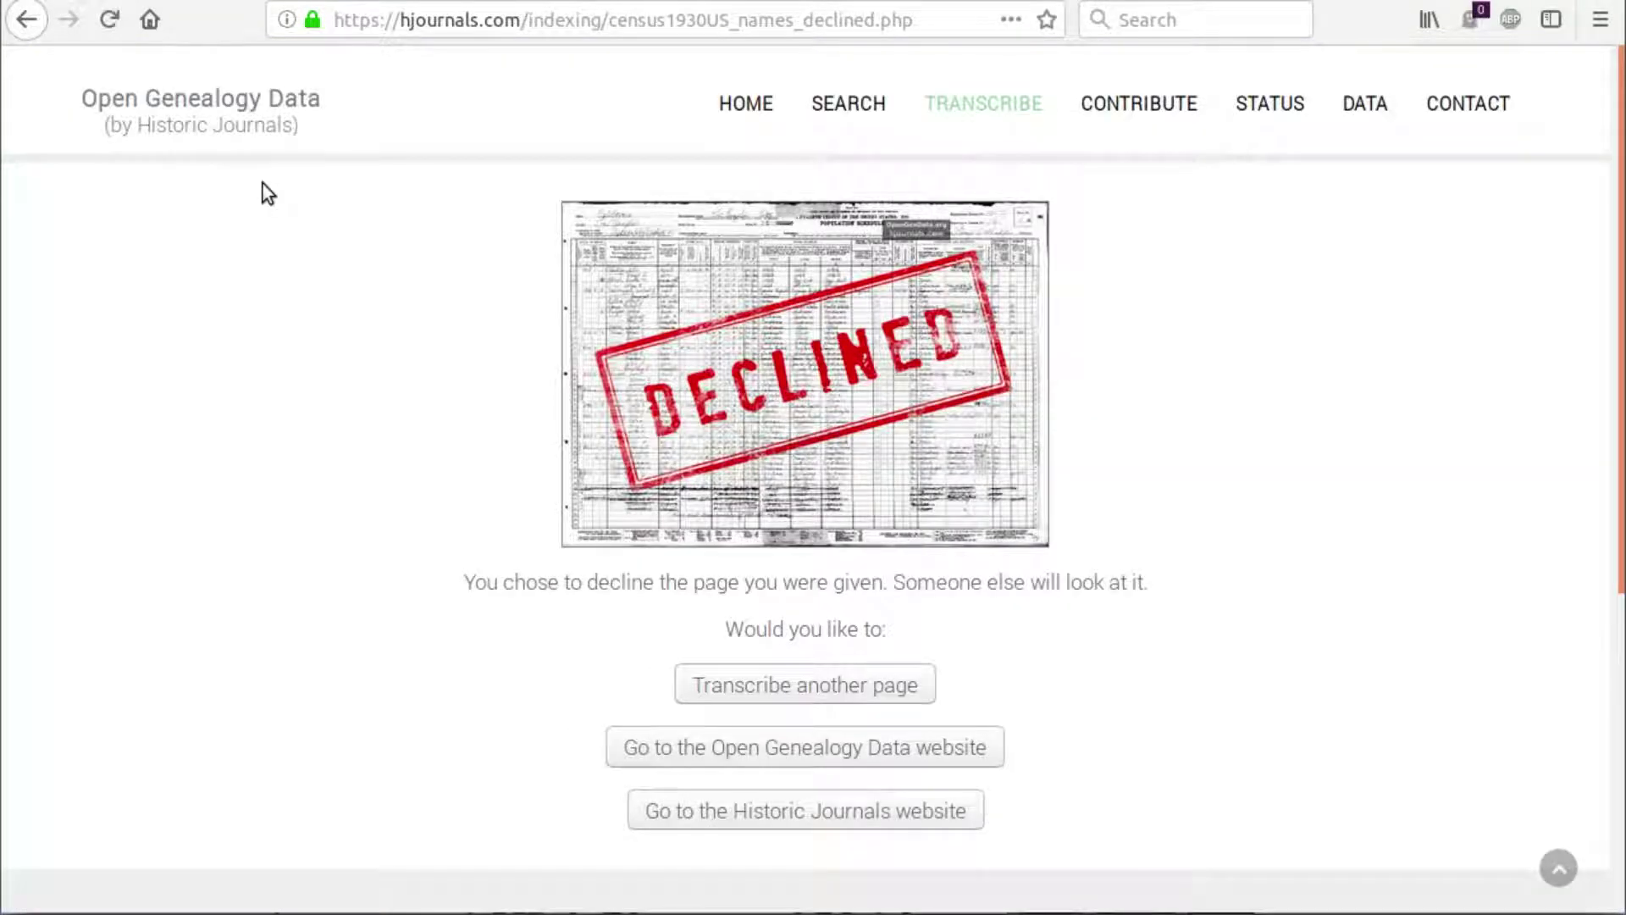